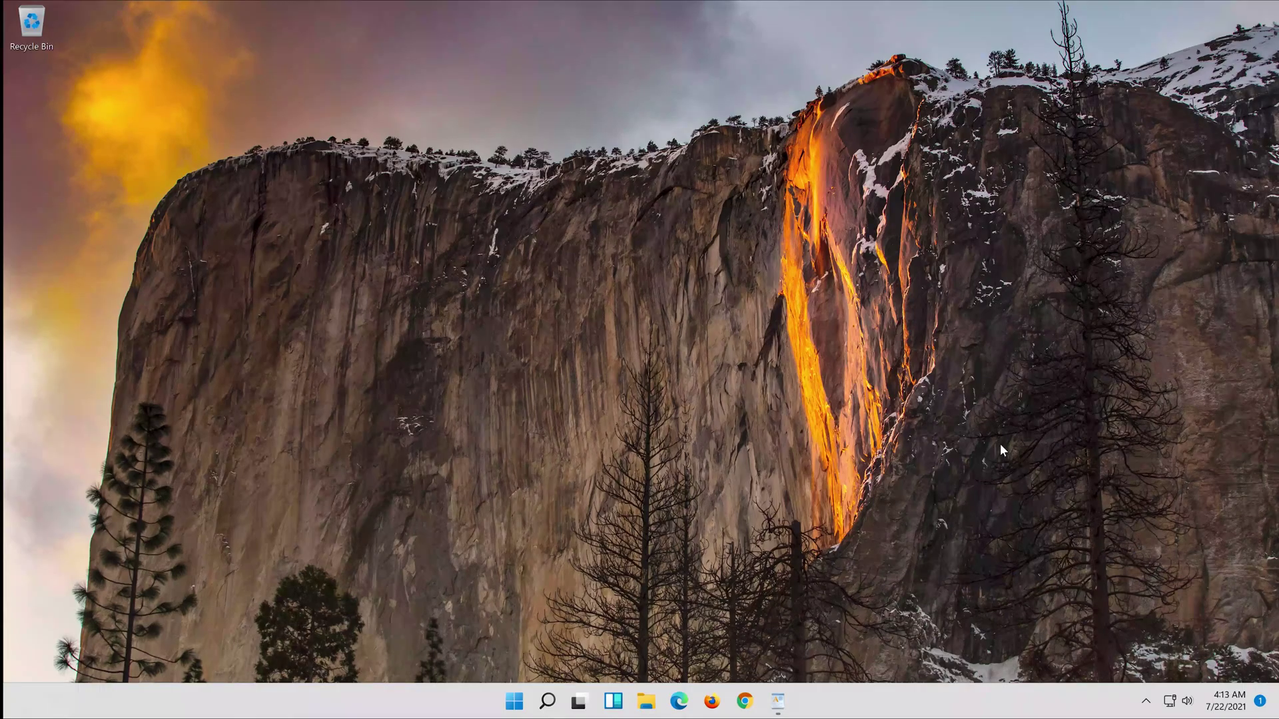
# Open the list of other troubleshooters in the Troubleshoot section of the Windows System settings
pyautogui.press('super')
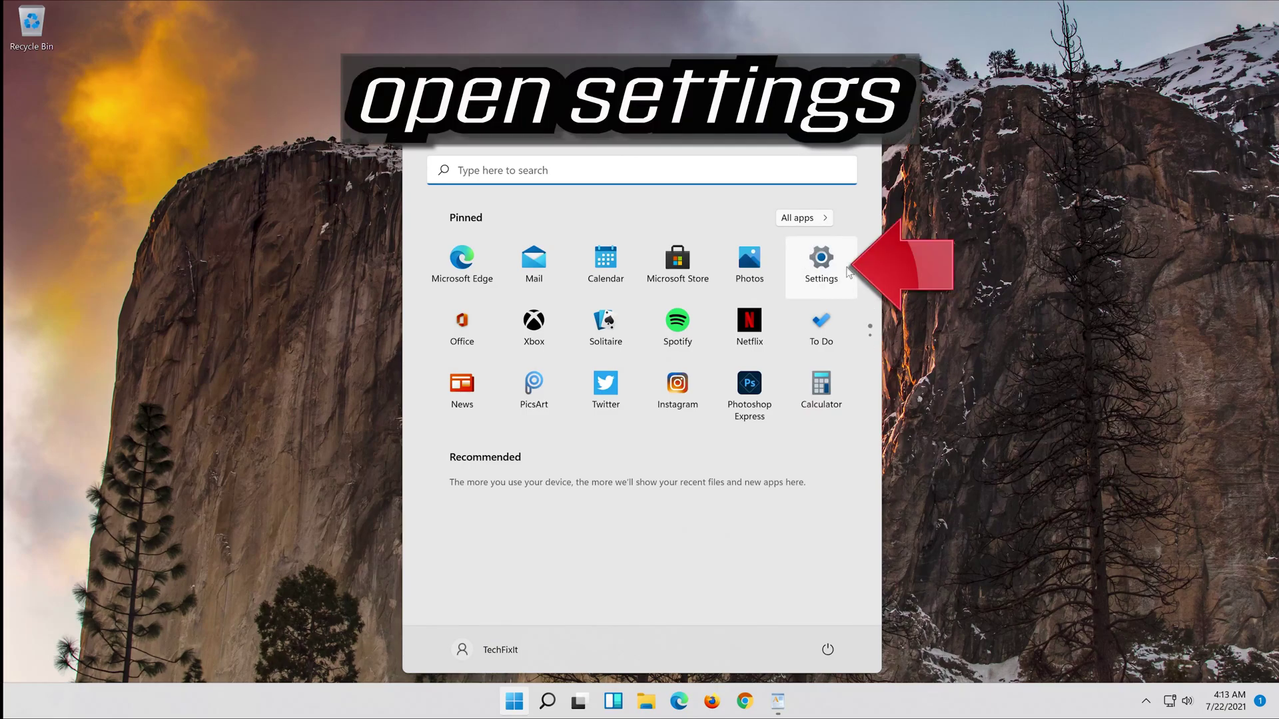
pyautogui.click(829, 257)
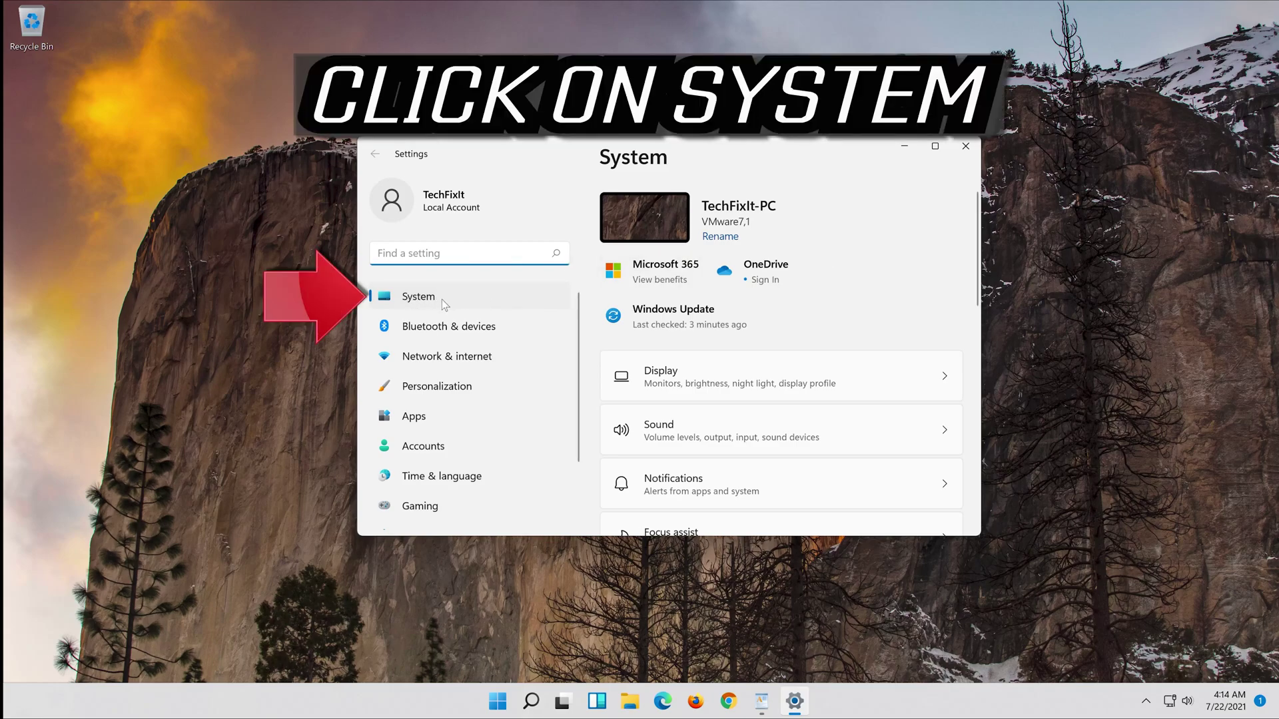
pyautogui.click(464, 302)
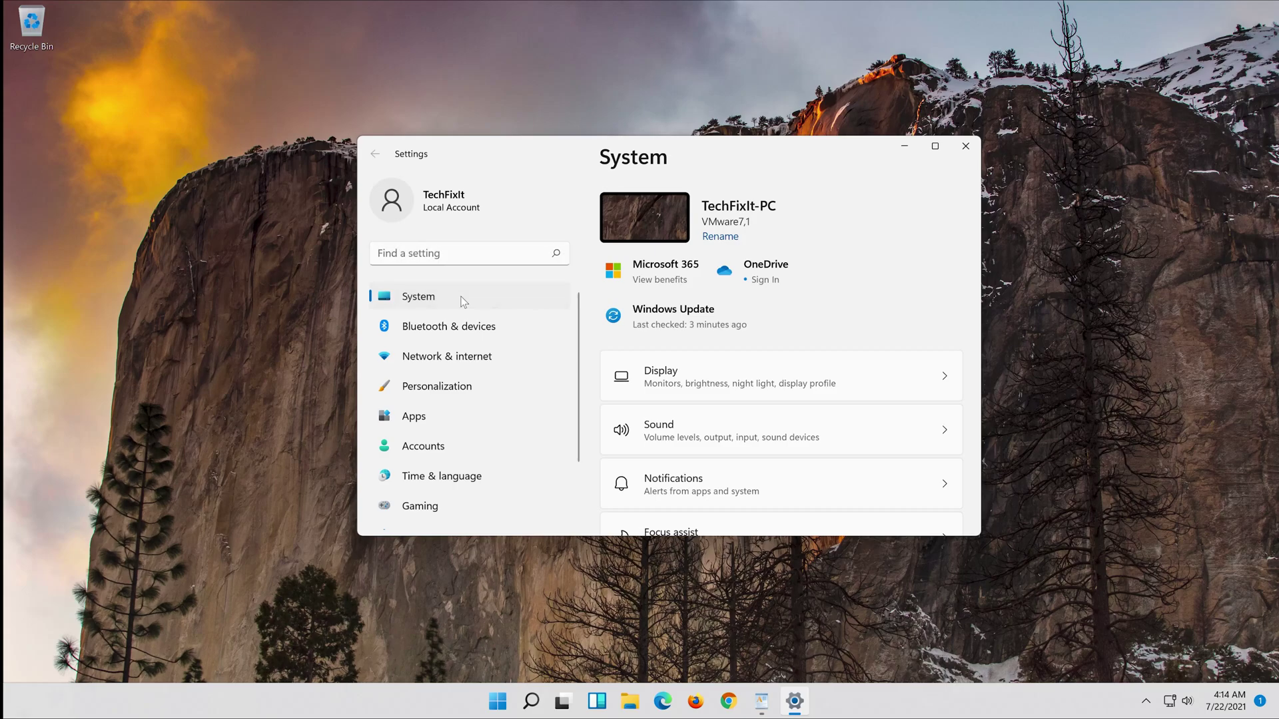
pyautogui.scroll(-5, 741, 417)
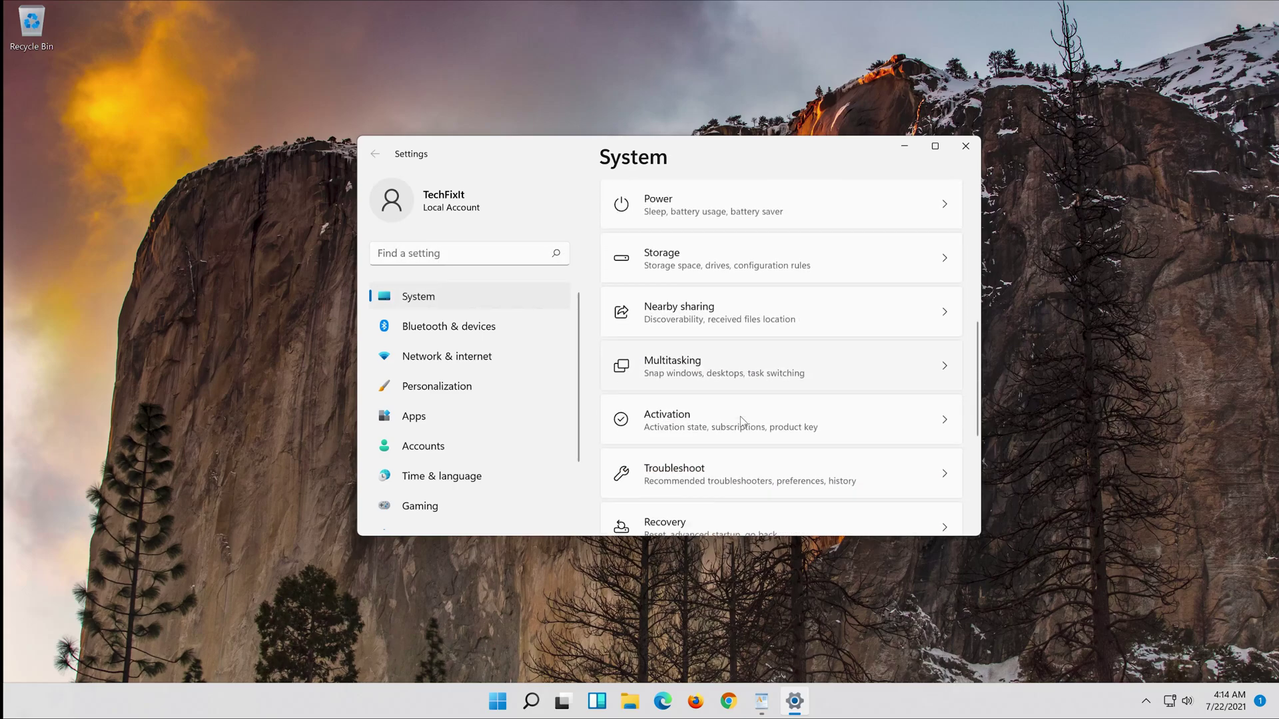
pyautogui.scroll(-2, 740, 417)
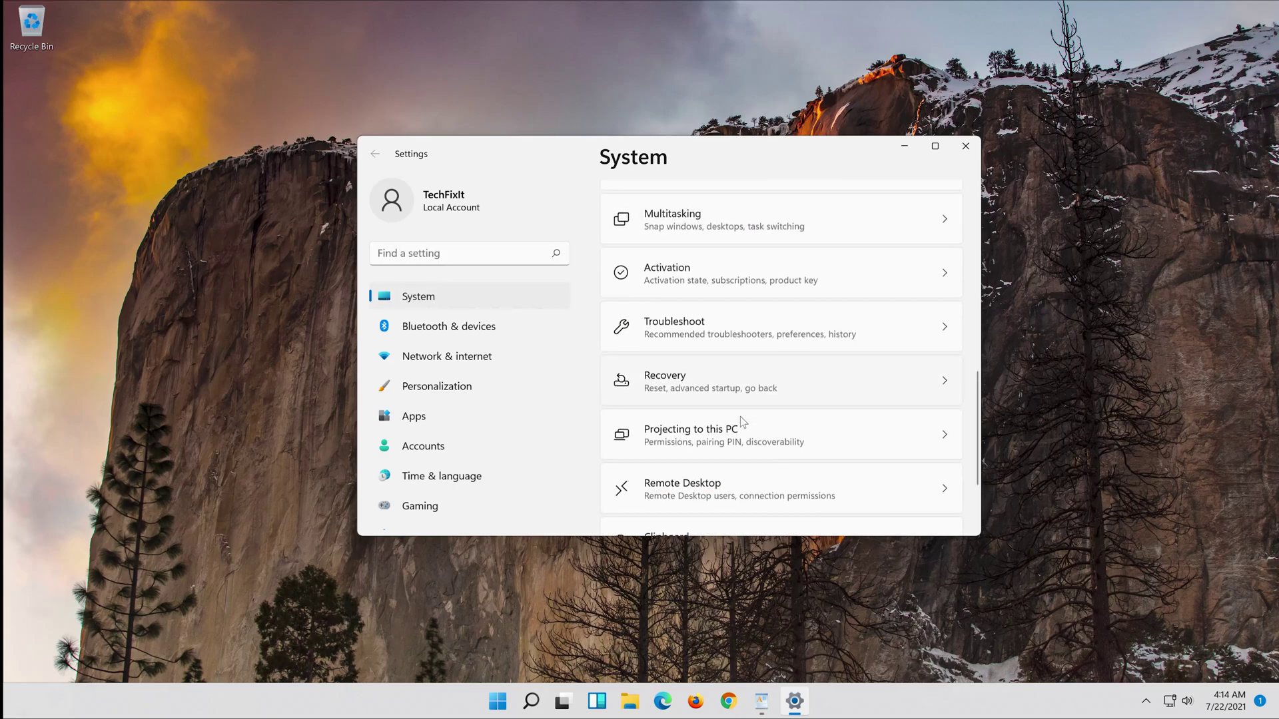
pyautogui.click(799, 339)
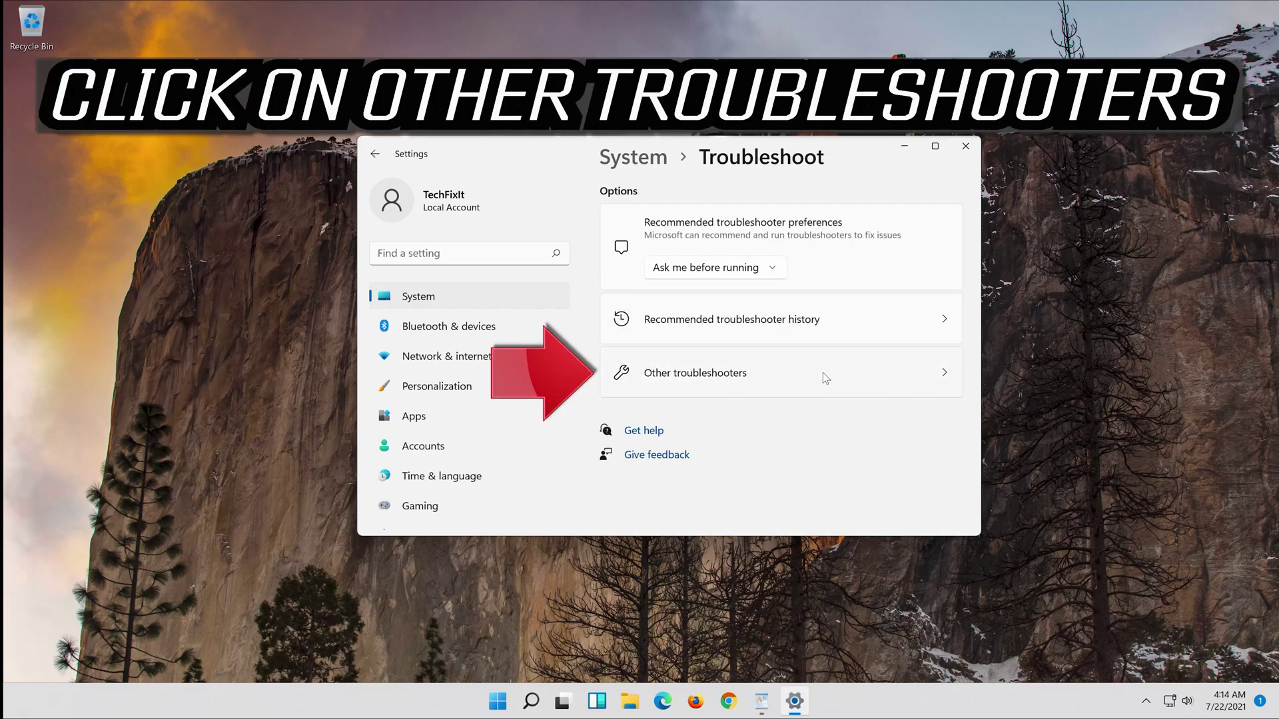
pyautogui.click(737, 383)
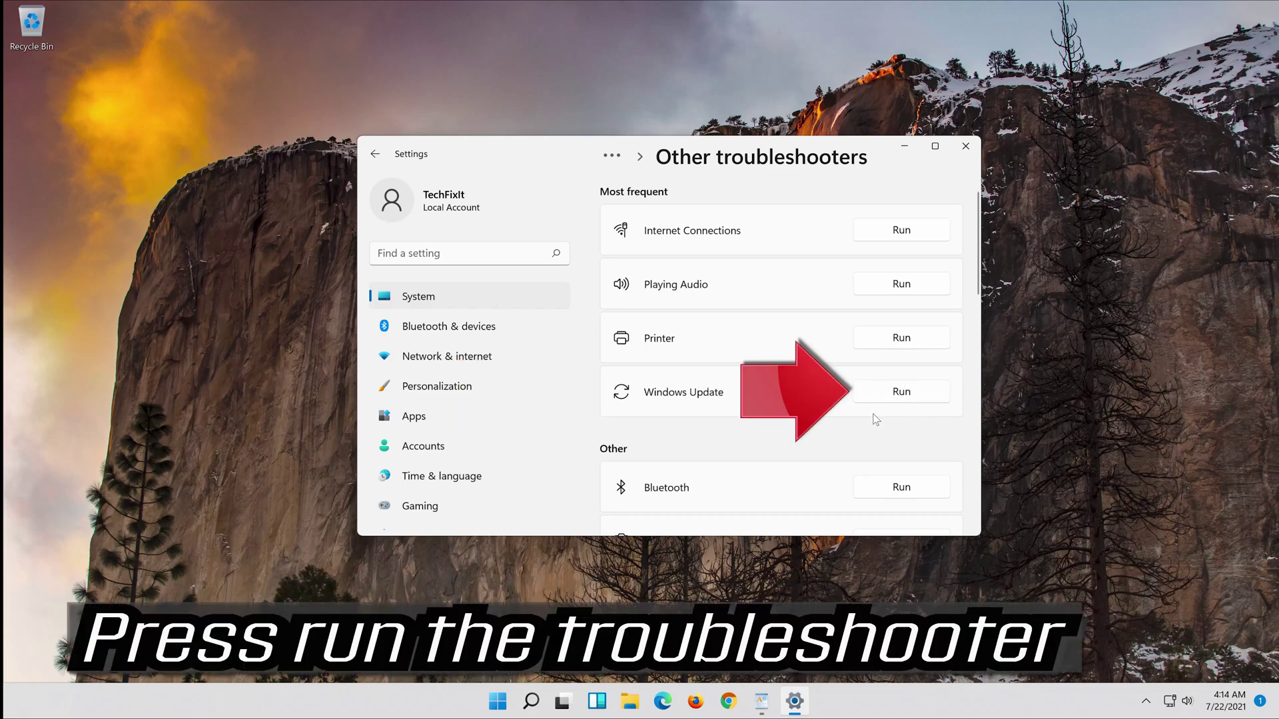
# Run the Windows Update troubleshooter, close it once it completes, and close Settings
pyautogui.click(908, 396)
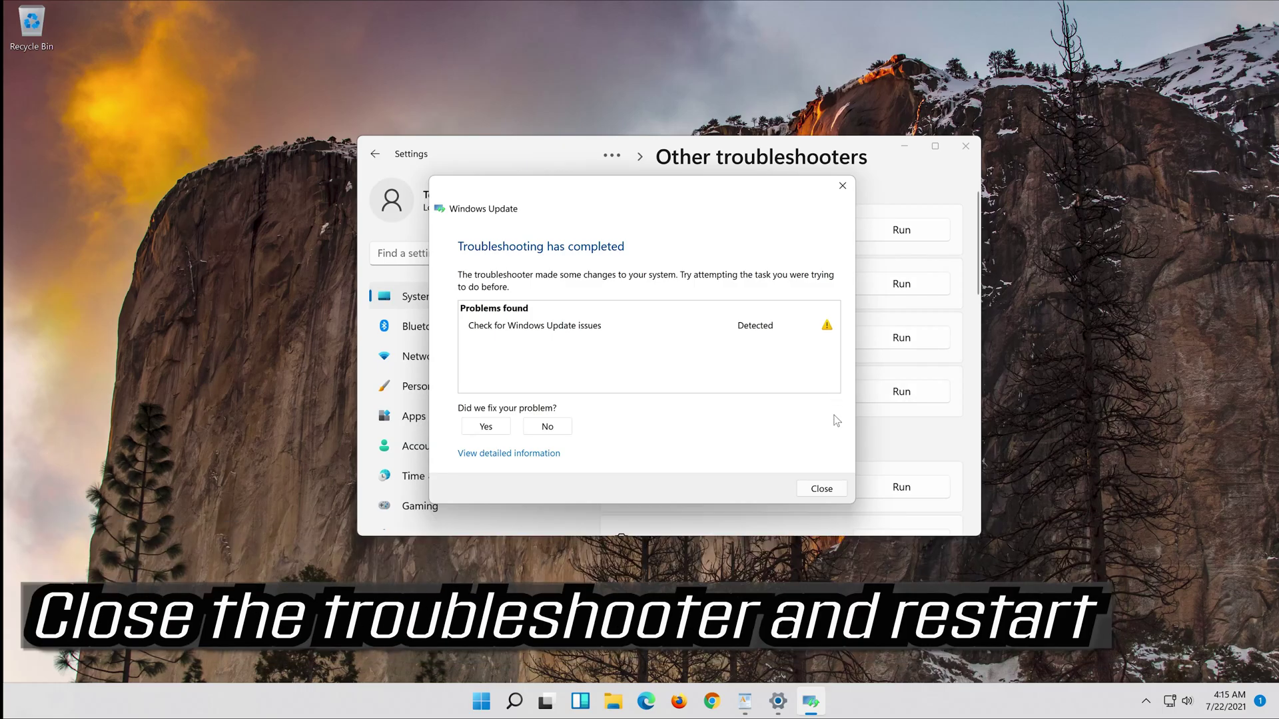
pyautogui.click(823, 489)
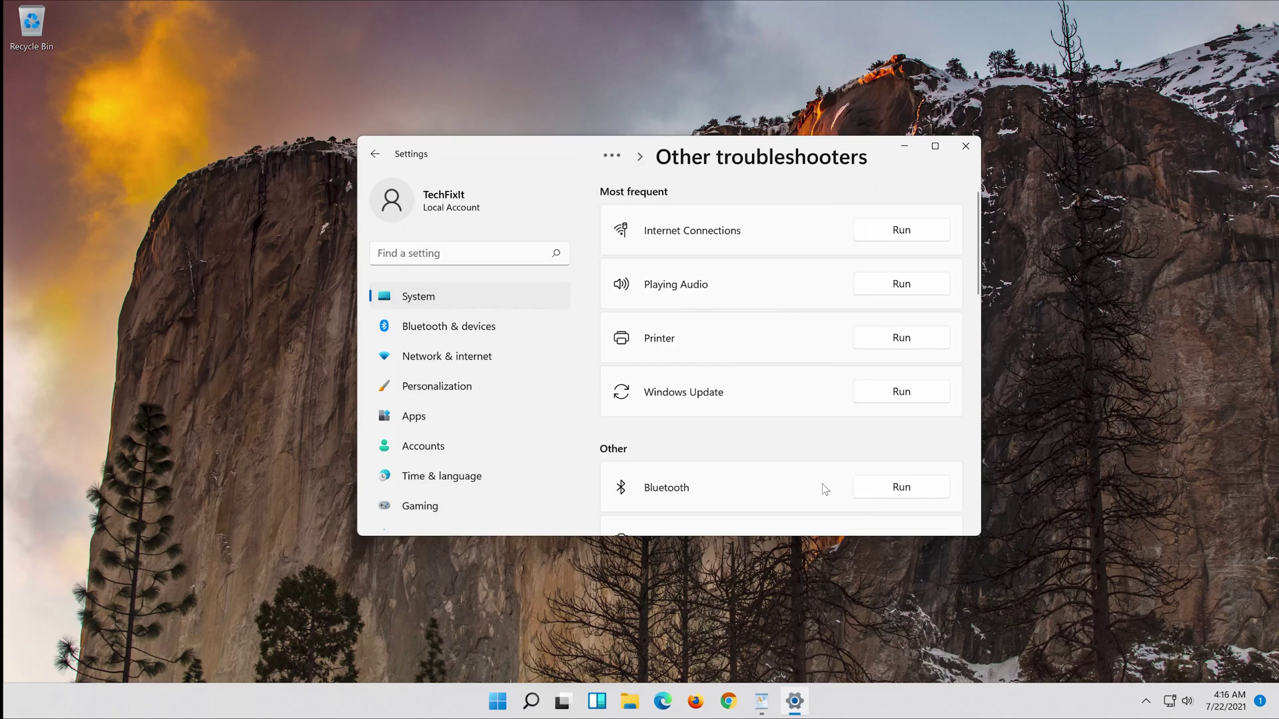
pyautogui.click(966, 149)
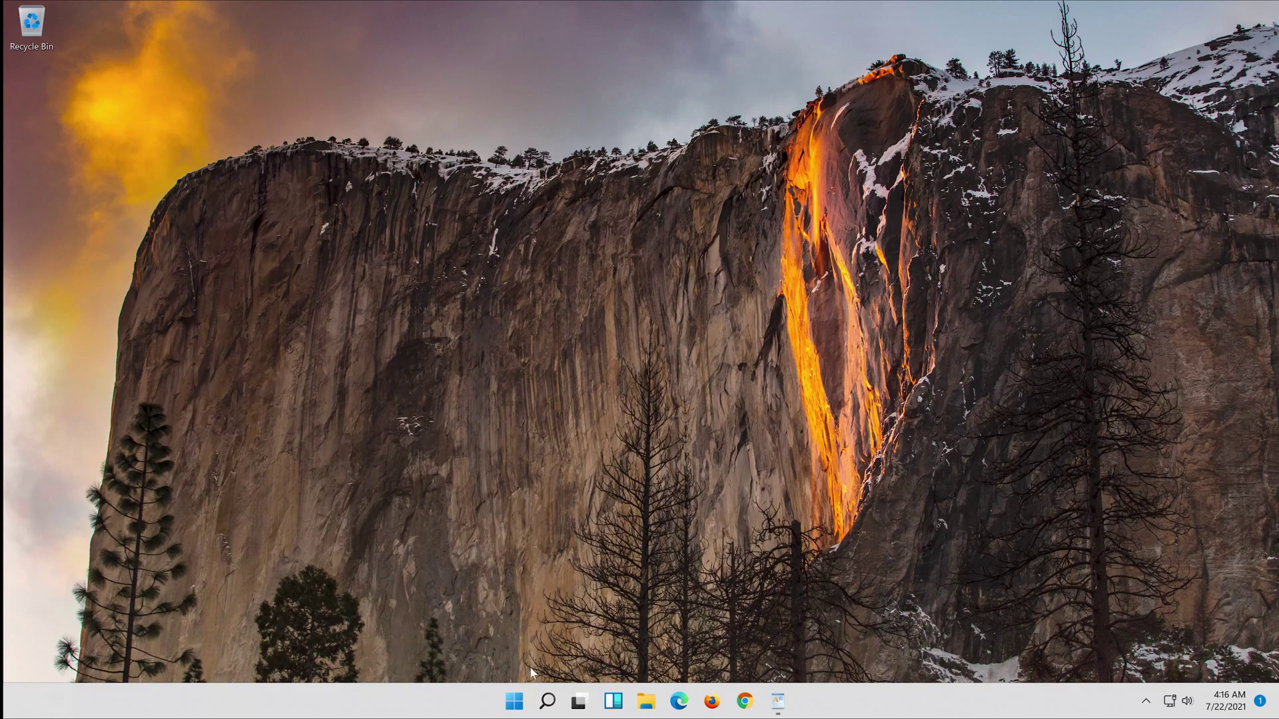
# Restart the computer
pyautogui.click(524, 700)
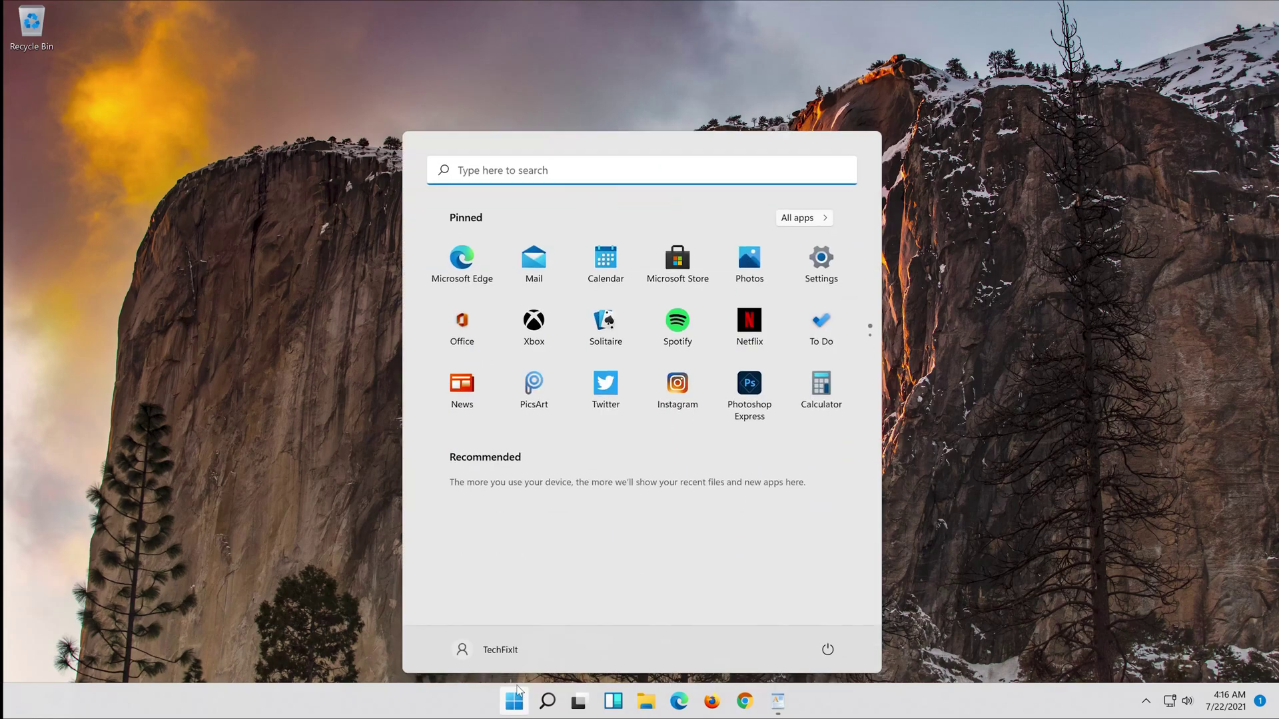
pyautogui.click(828, 649)
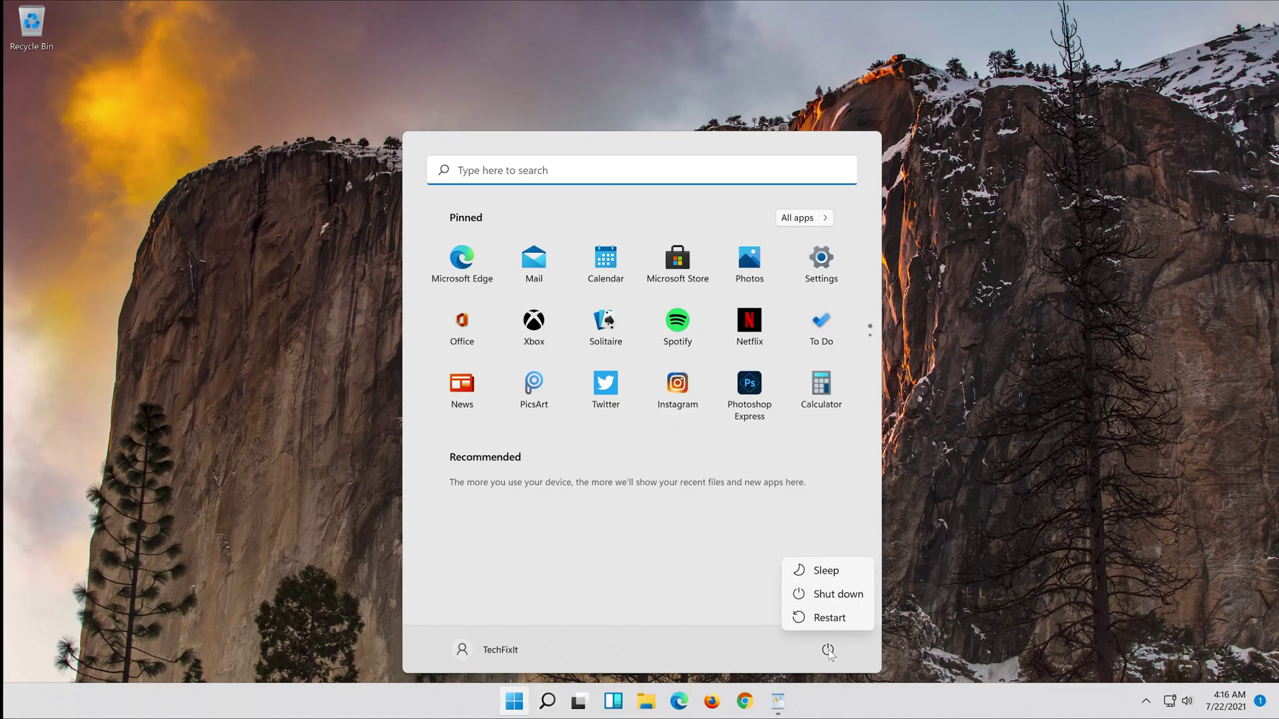
pyautogui.click(838, 623)
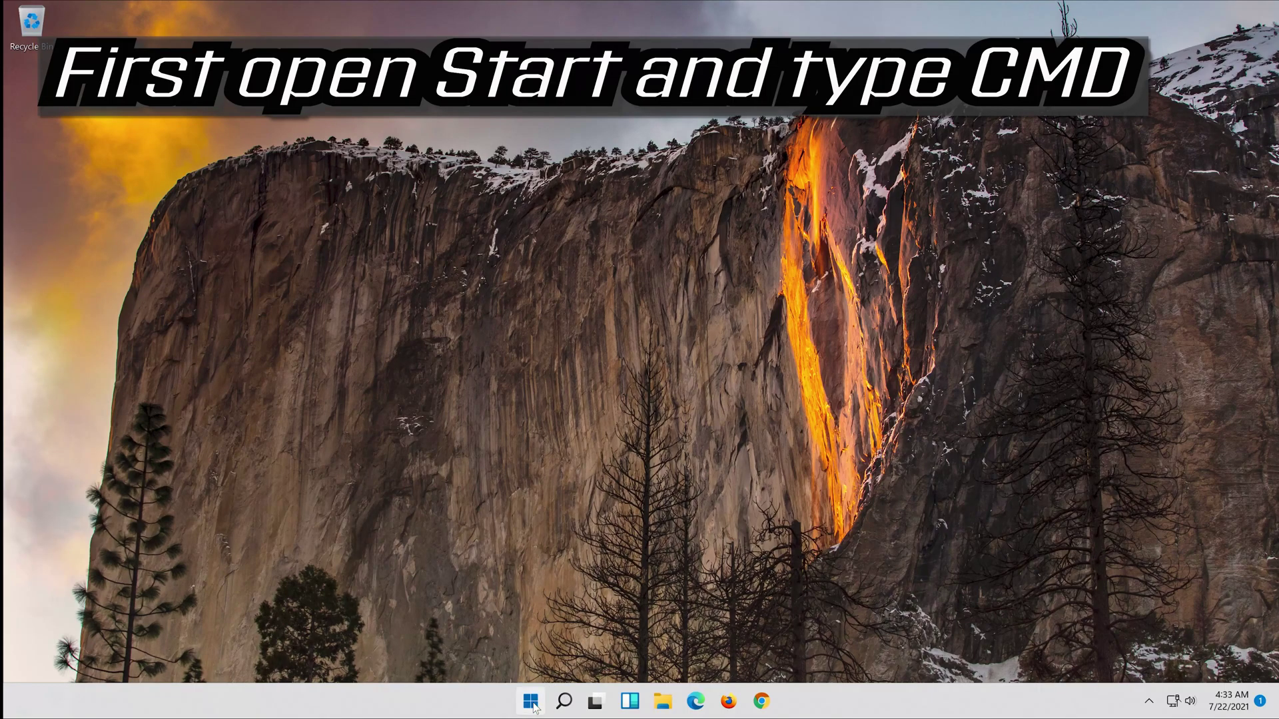
# Search for cmd, run Command Prompt as administrator with the permission request approved, and move its window towards the middle of the desktop
pyautogui.click(531, 700)
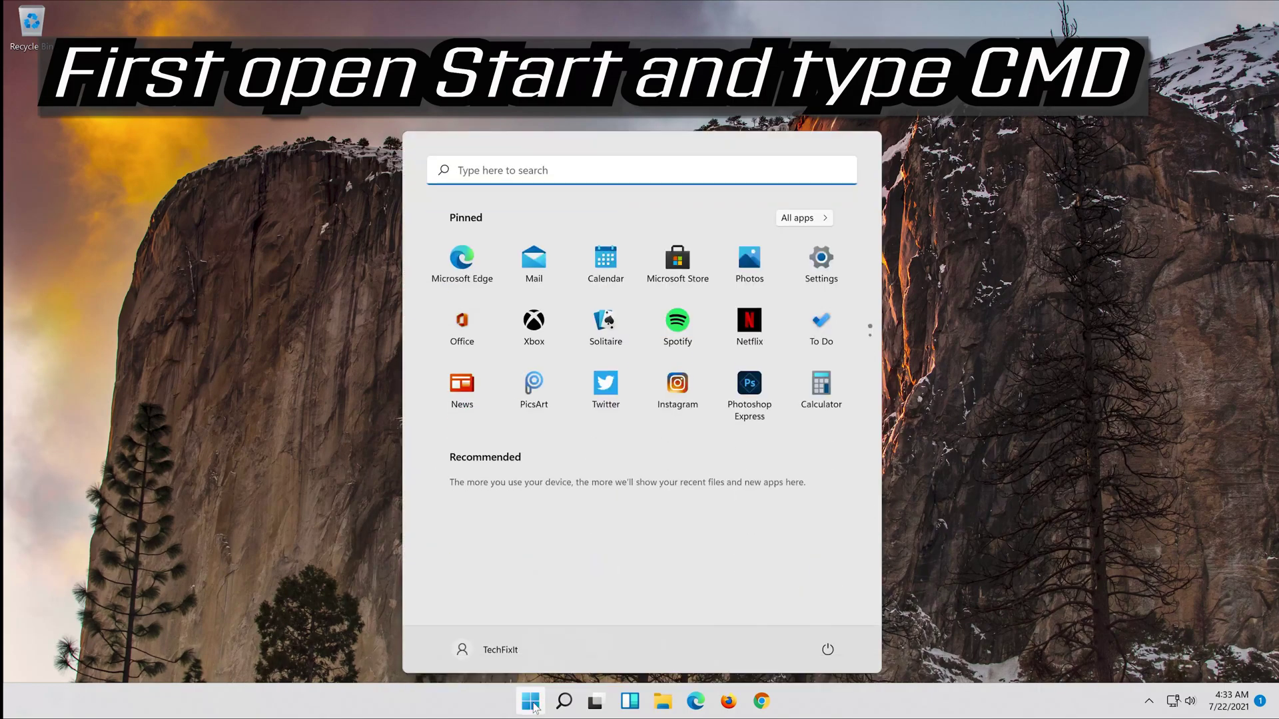
pyautogui.write('cmd')
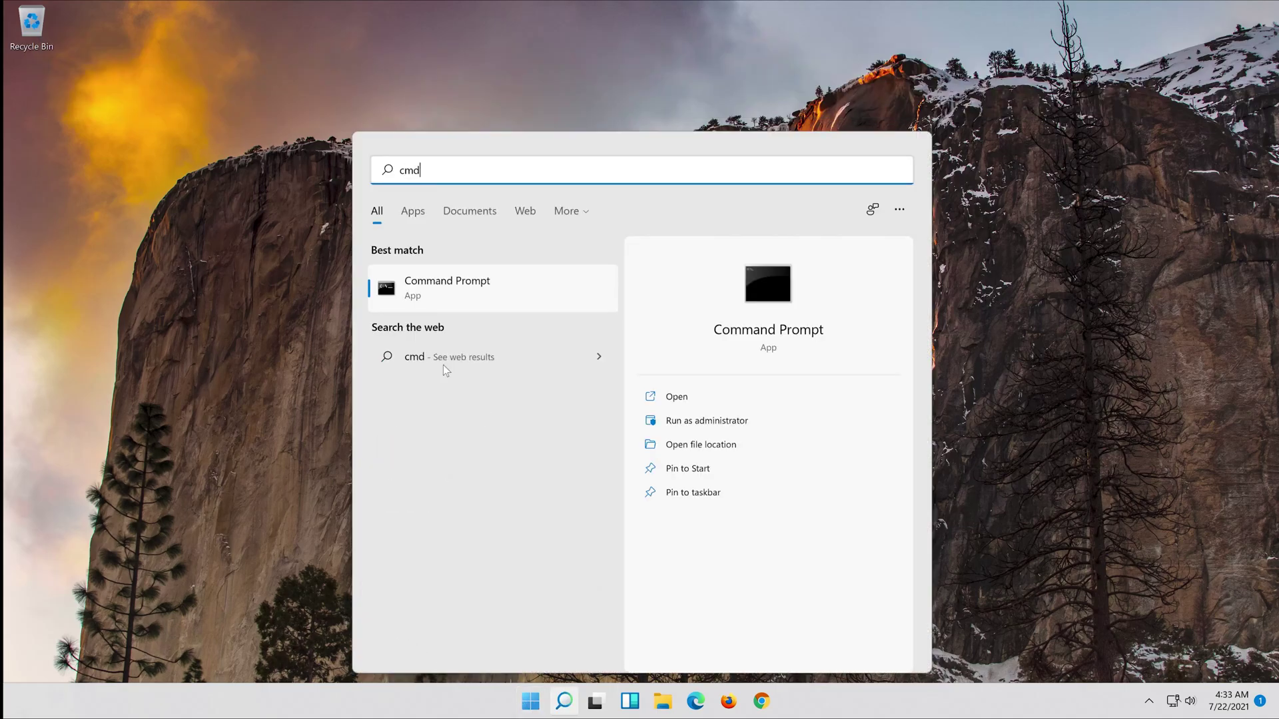
pyautogui.rightClick(479, 287)
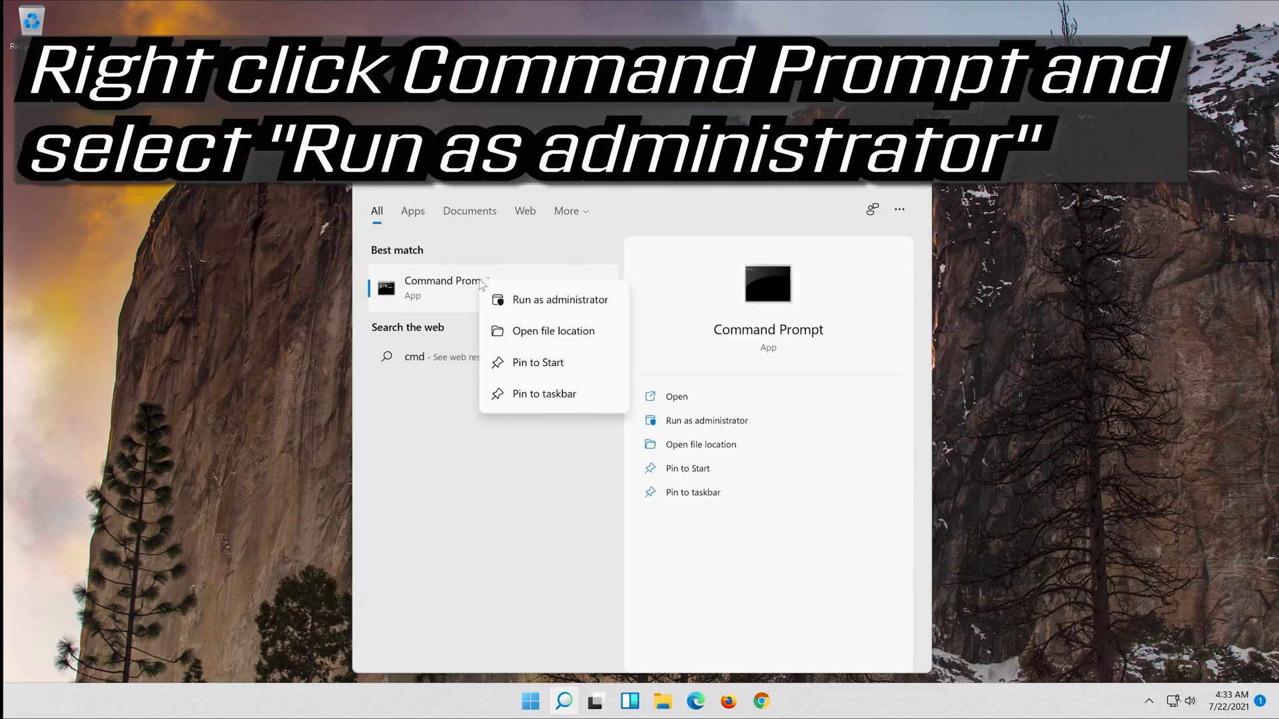
pyautogui.click(565, 302)
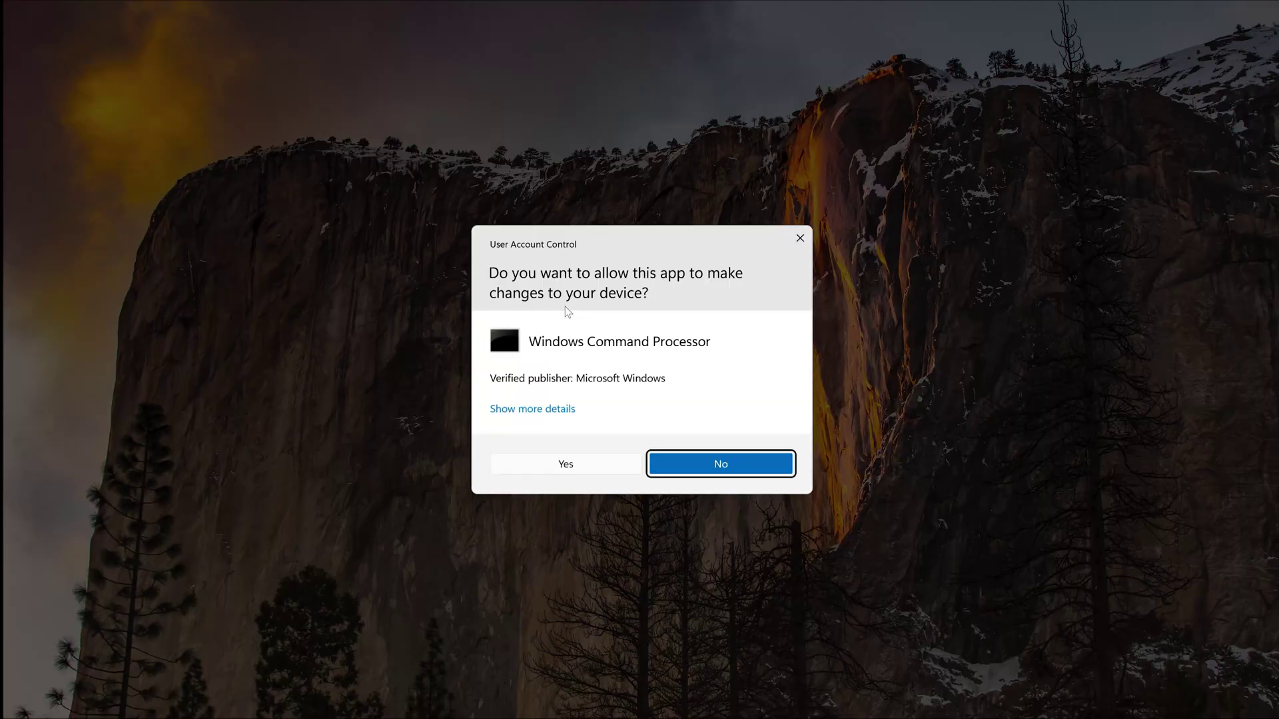
pyautogui.click(578, 469)
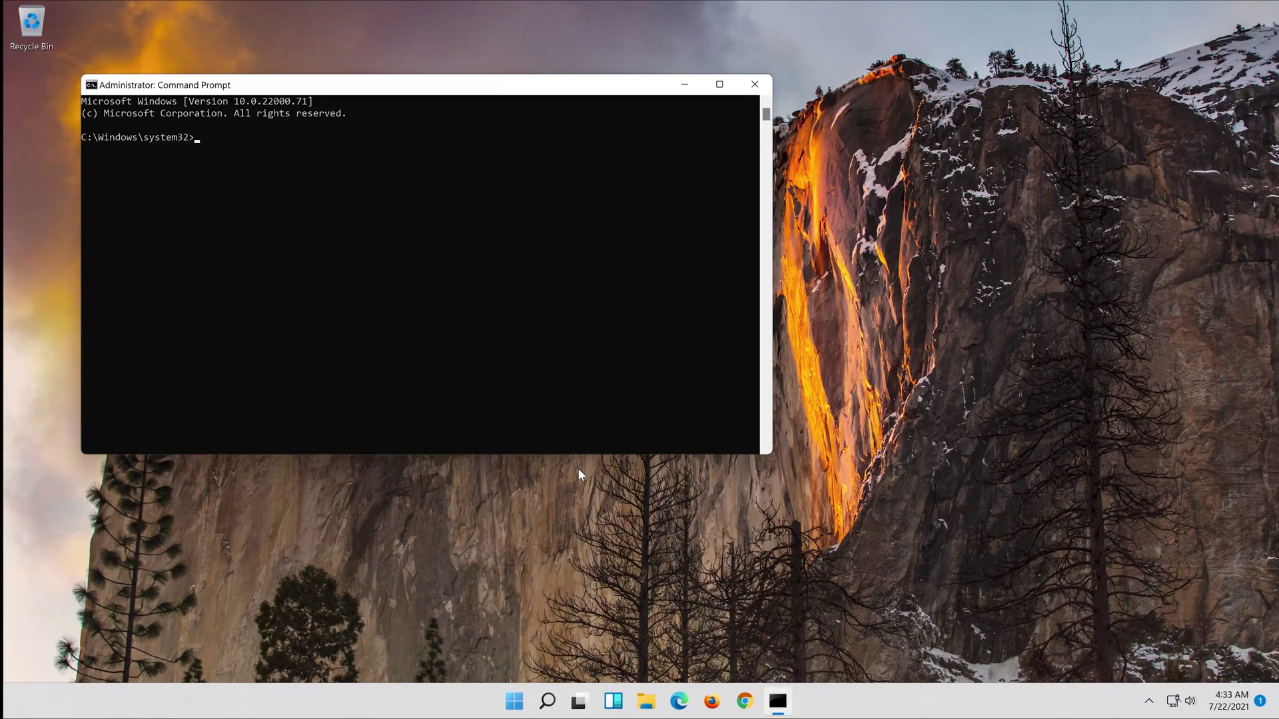
pyautogui.moveTo(417, 88); pyautogui.dragTo(655, 150)
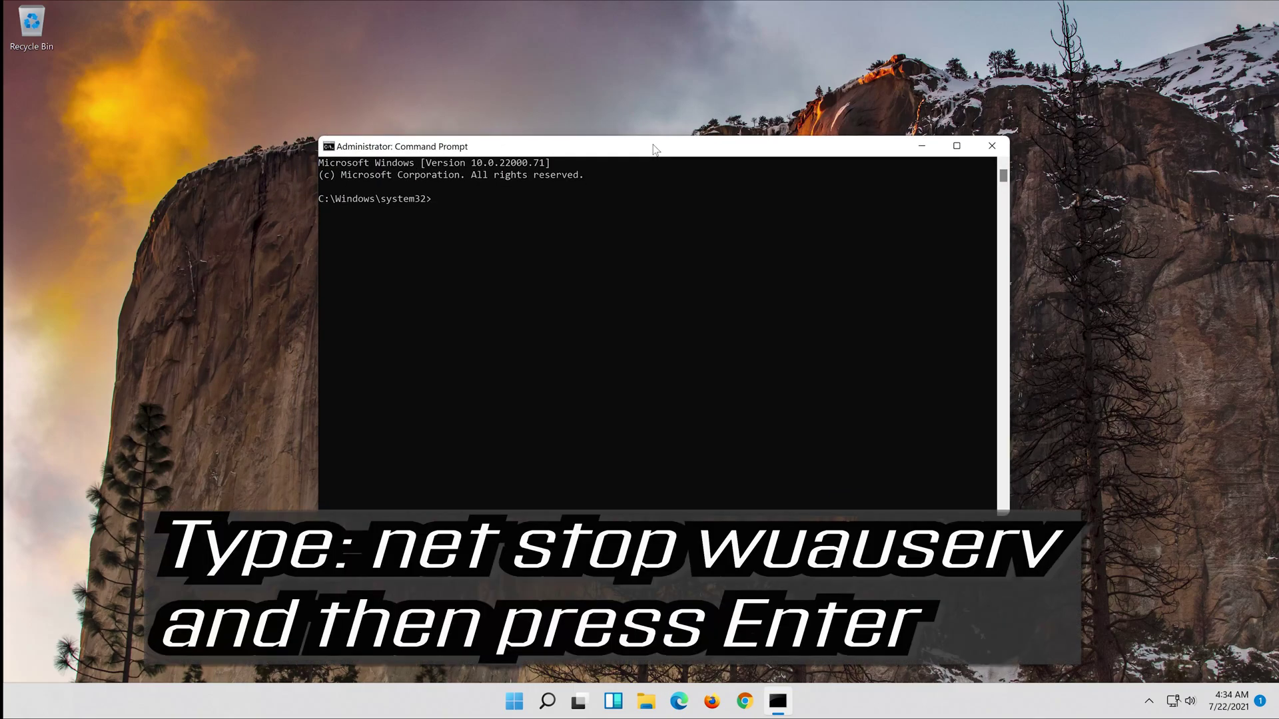
# Stop the Windows Update and Cryptographic services by running net stop wuauserv and net stop cryptSvc
pyautogui.write('net stop wuauserv')
pyautogui.press('Return')
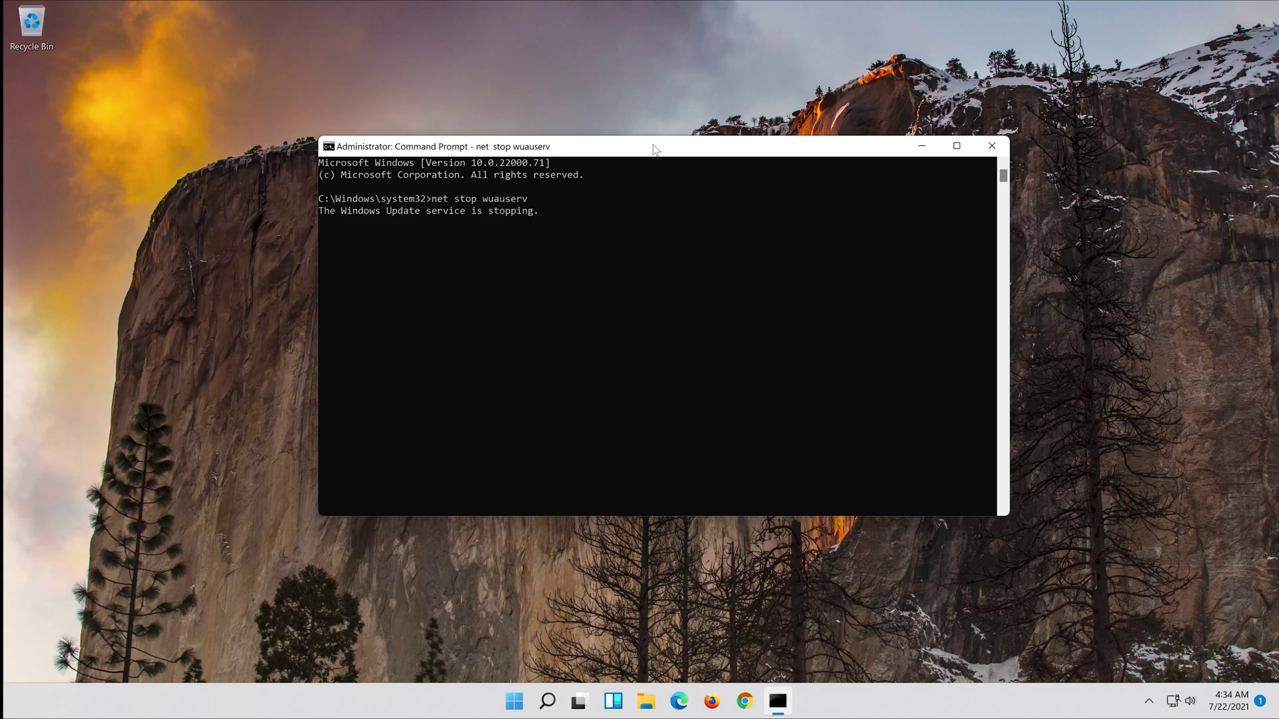
pyautogui.write('net st')
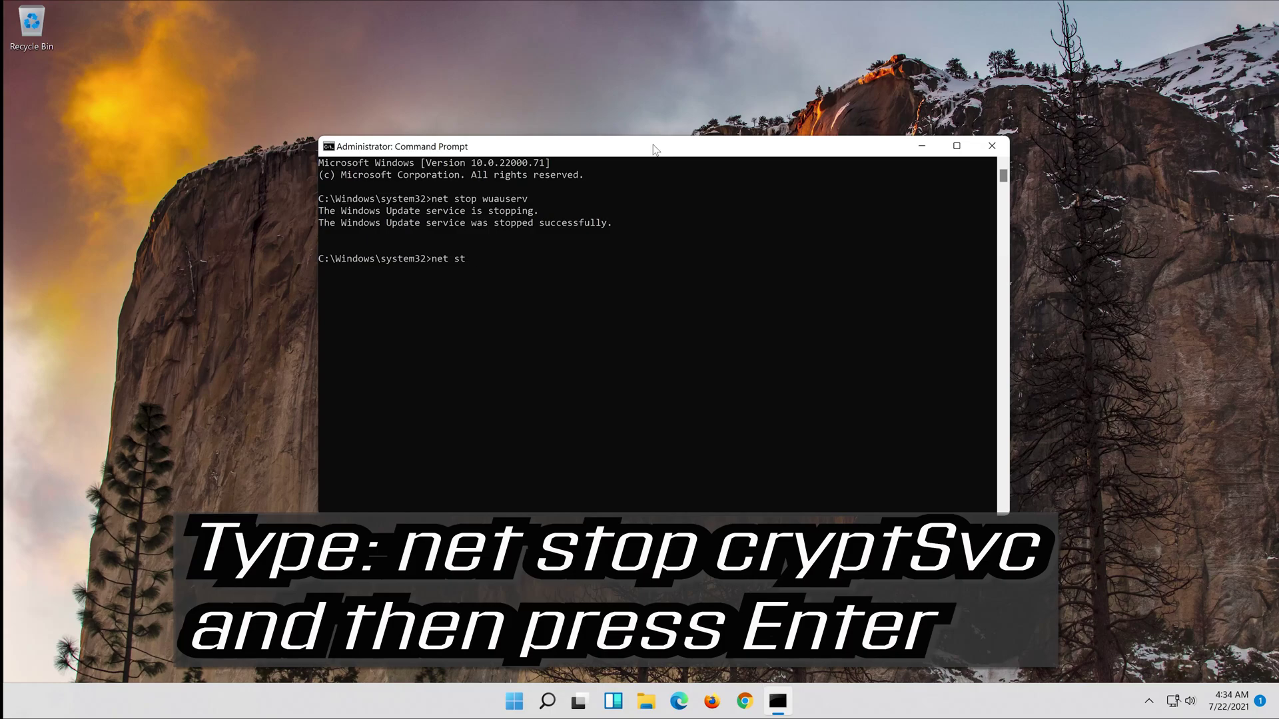
pyautogui.write('op cryptSvc')
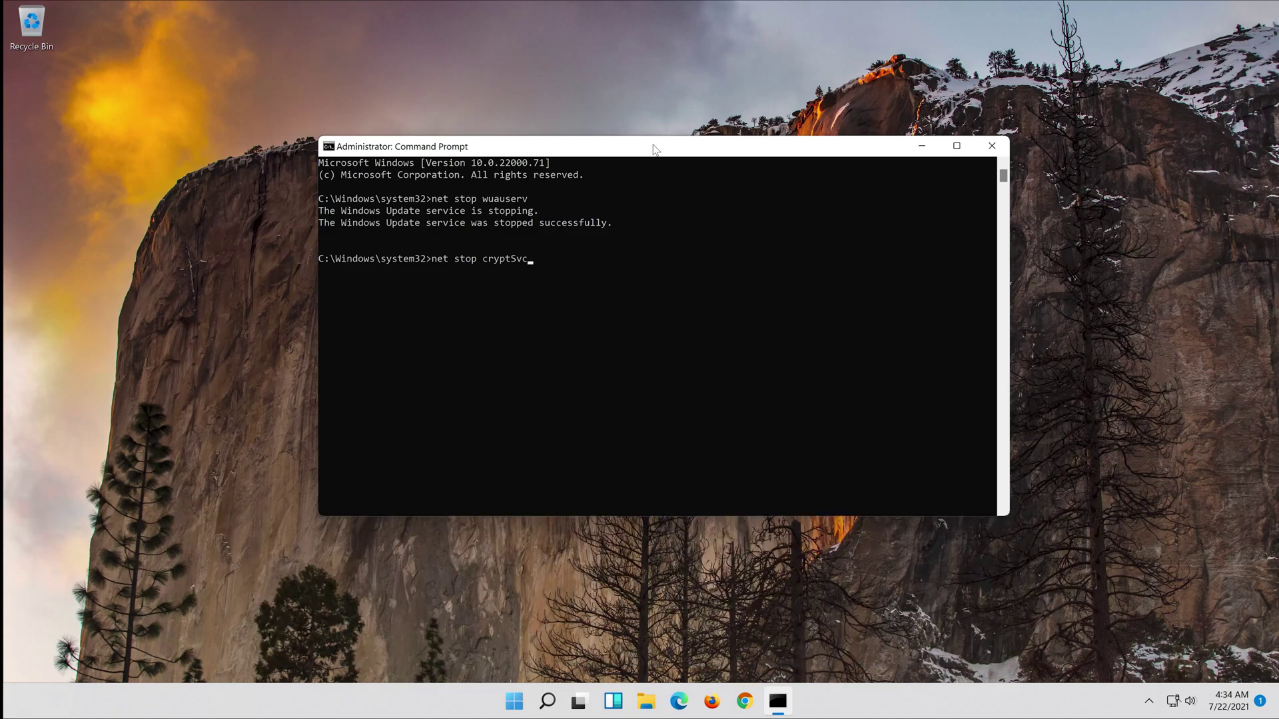
pyautogui.press('Return')
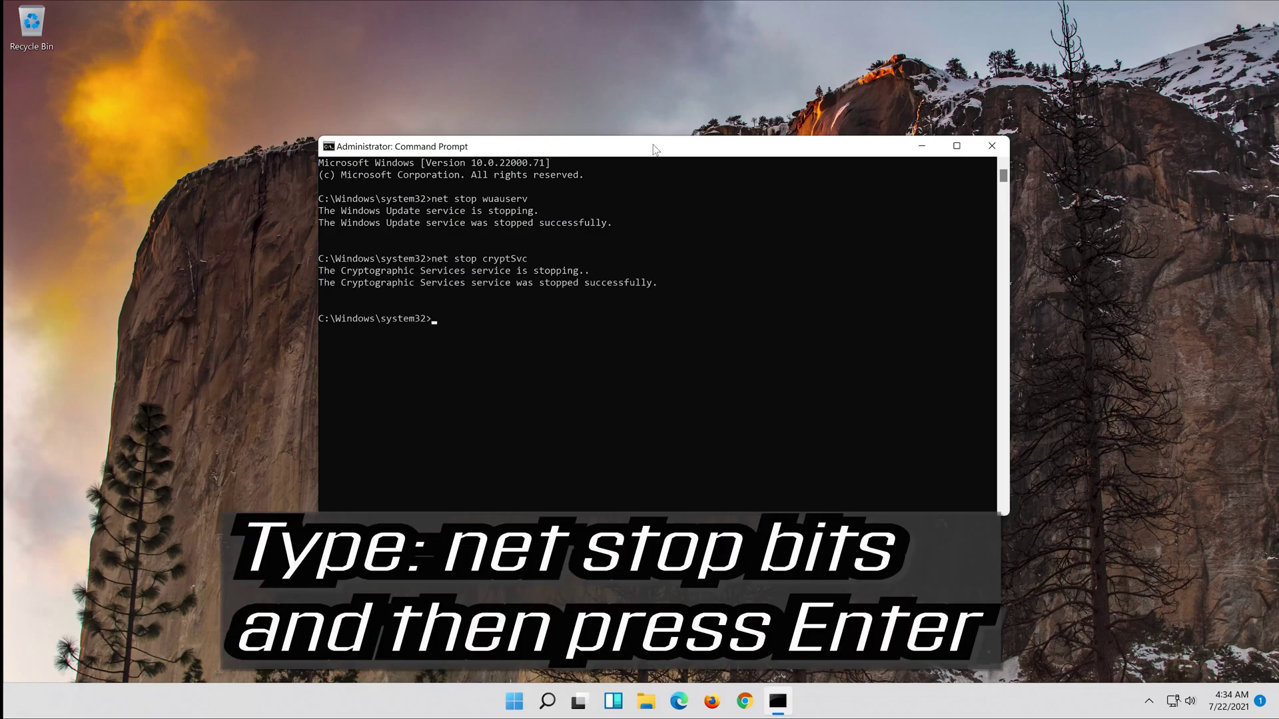
# Run net stop bits and net stop msiserver to stop the background transfer and Windows Installer services
pyautogui.write('net stop bits')
pyautogui.press('Return')
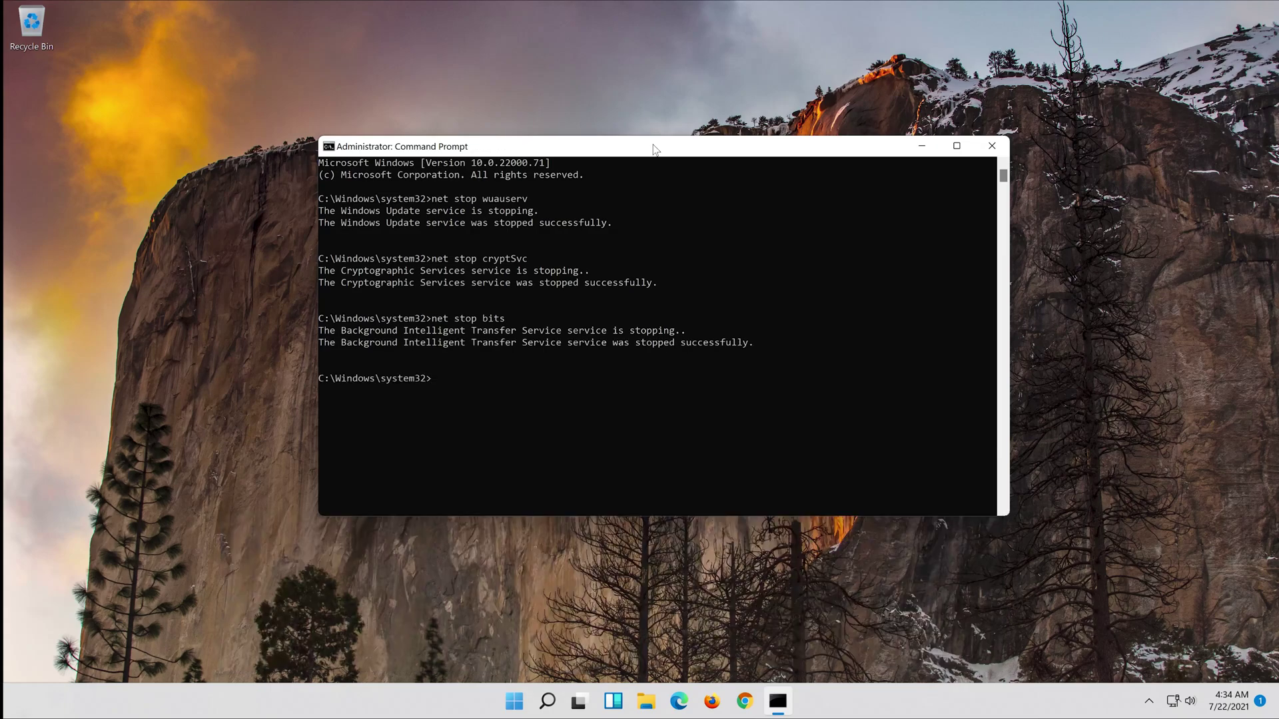
pyautogui.write('net stop msiserver')
pyautogui.press('Return')
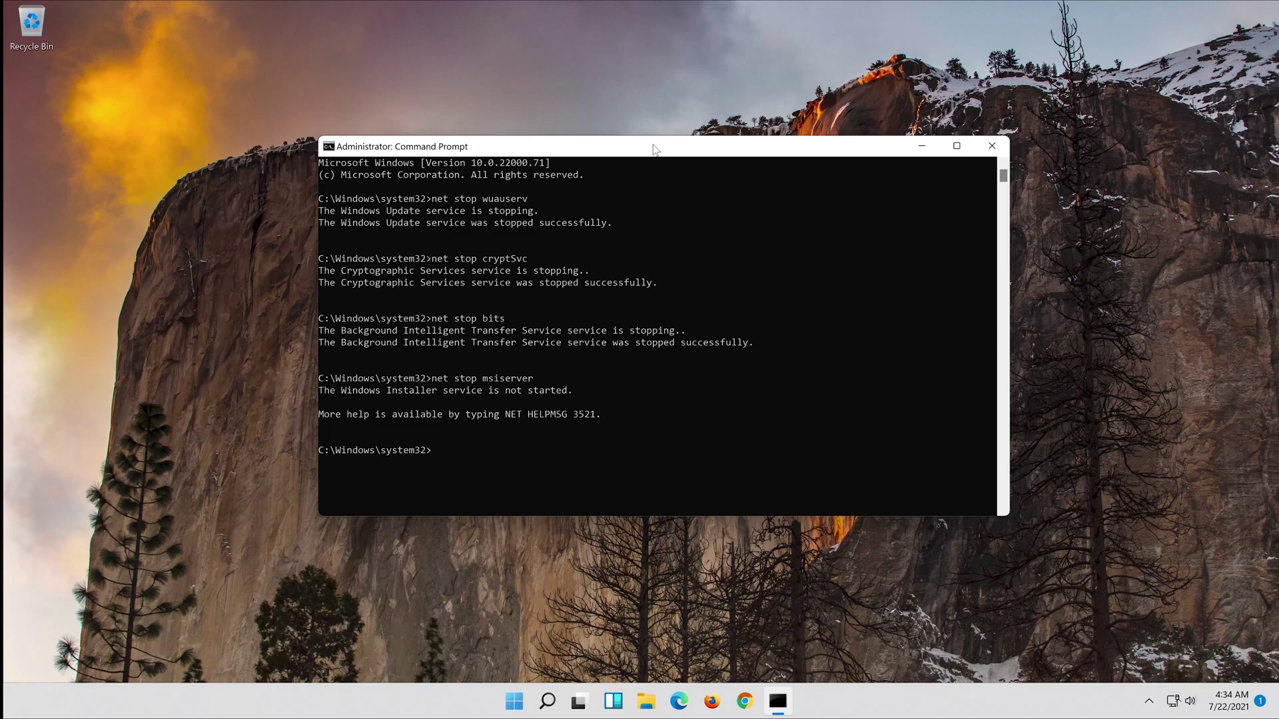
# Rename the C:\Windows\SoftwareDistribution folder to SoftwareDistribution.old with the Ren command
pyautogui.write('Ren C:')
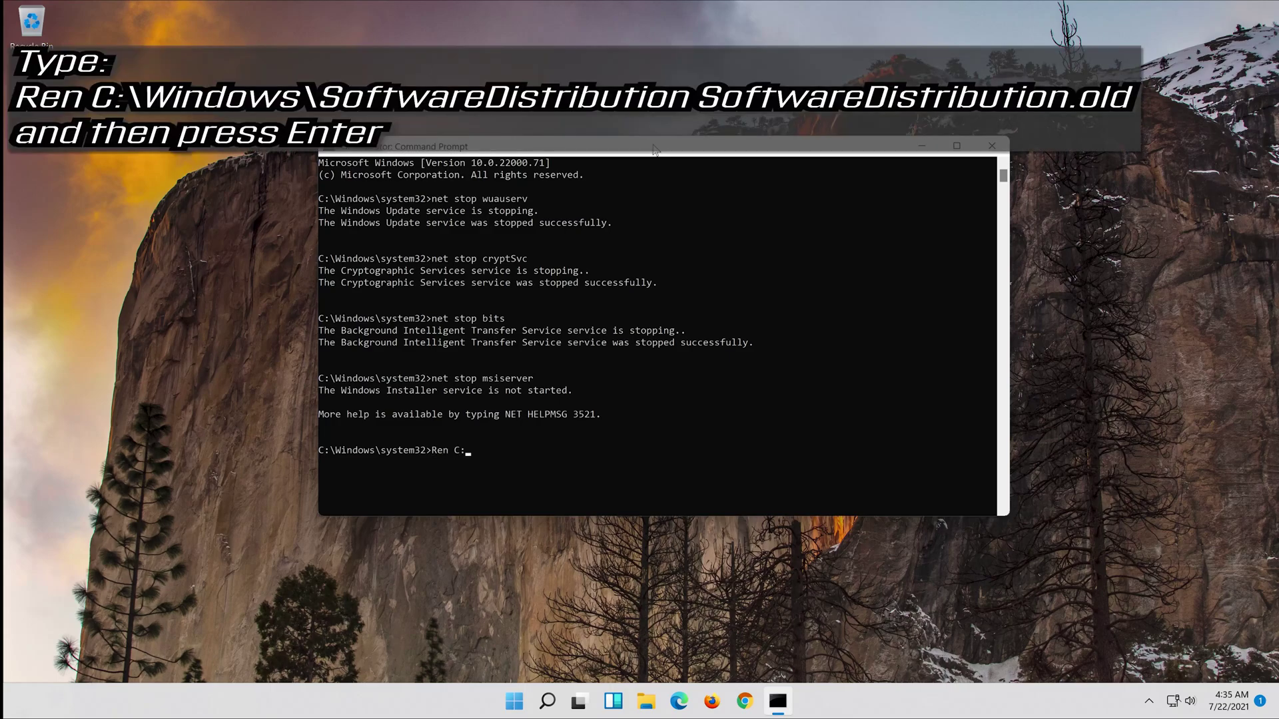
pyautogui.write('\\Windows\\SoftwareDistribution')
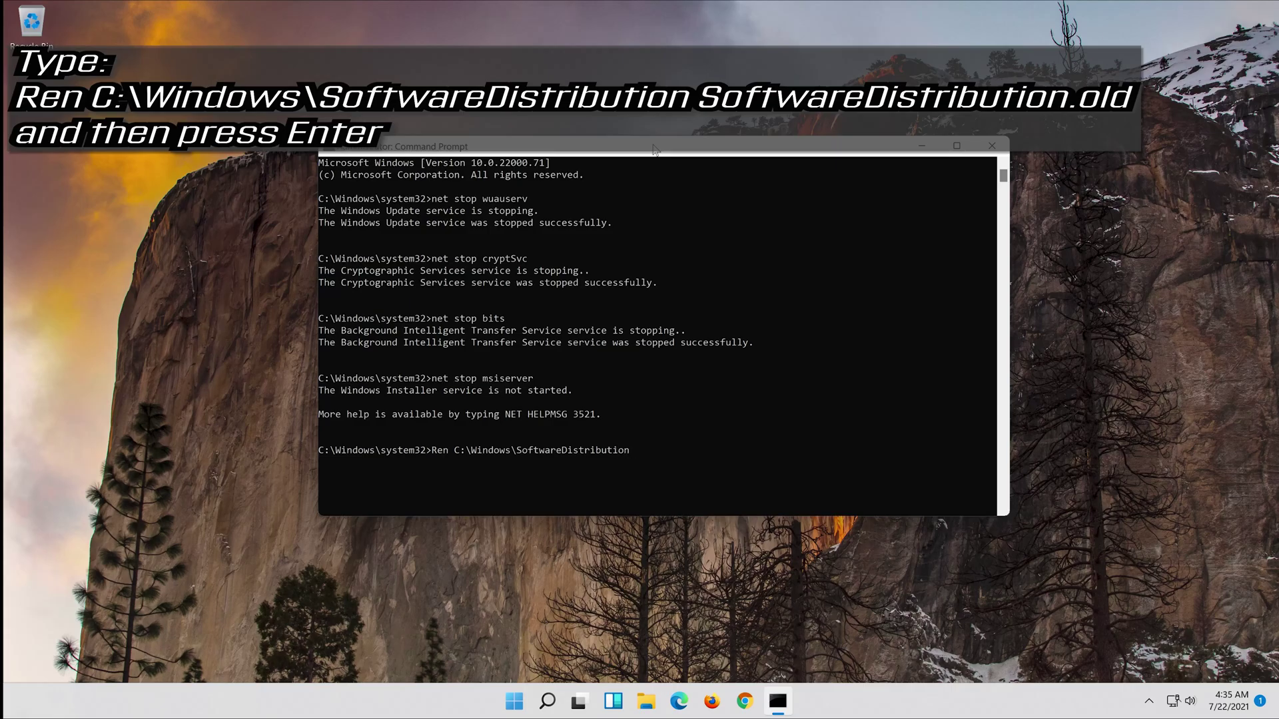
pyautogui.write(' SoftwareDistribution.old')
pyautogui.press('Return')
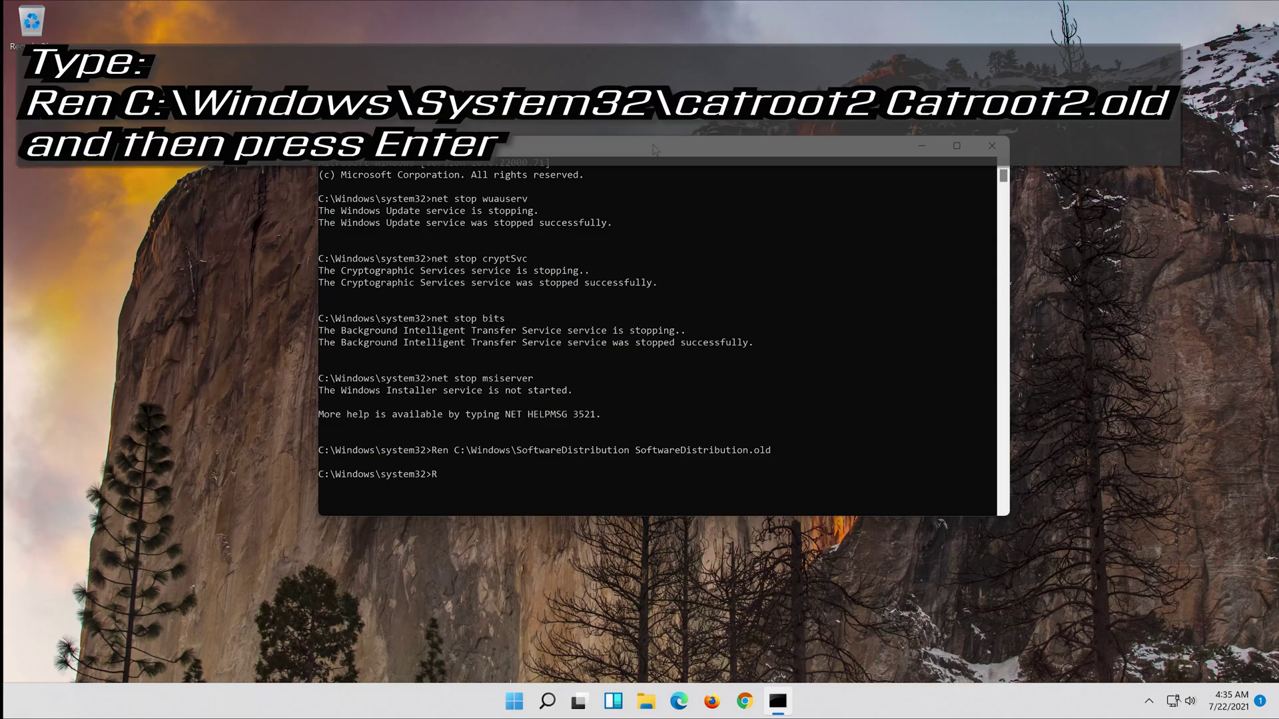
# Rename the C:\Windows\System32\Catroot2 folder to Catroot2.old with the Ren command
pyautogui.write('Ren C:\\')
pyautogui.write('Windows\\System32\\Catroot2 ')
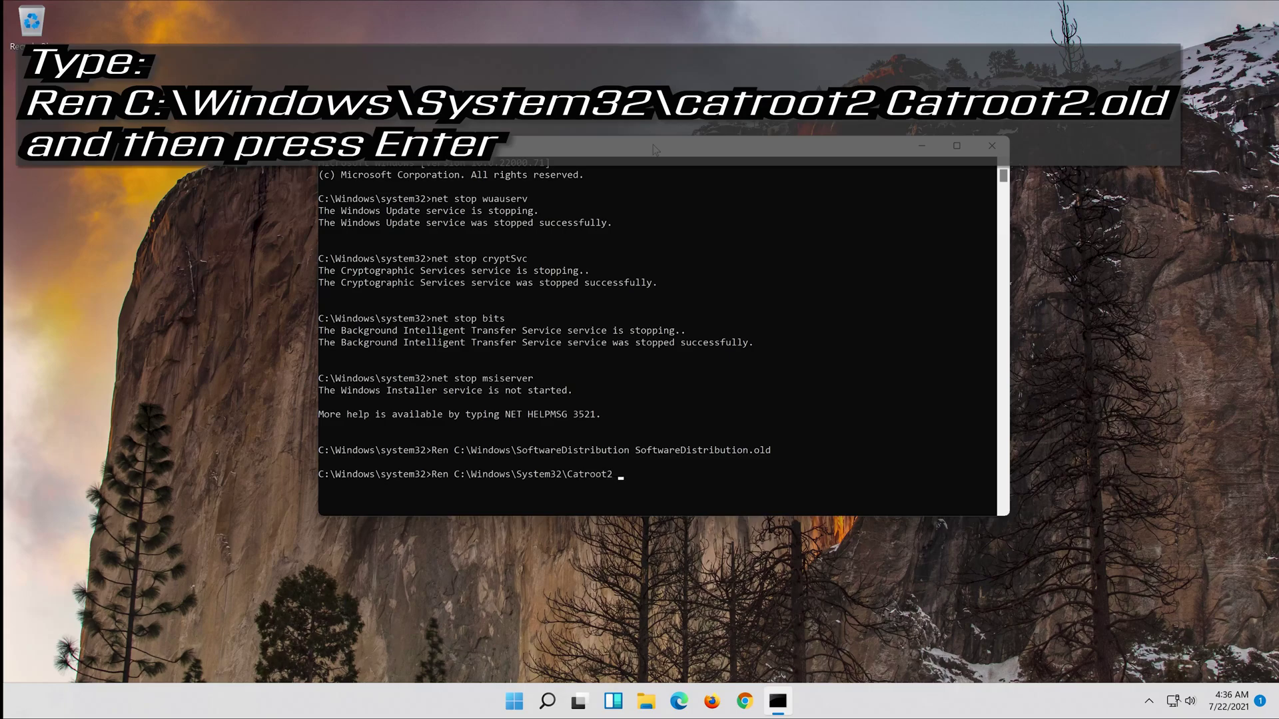
pyautogui.write('Catroot2.old')
pyautogui.press('Return')
# Start the Windows Update and Cryptographic services again by running net start wuauserv and net start cryptSvc
pyautogui.write('n')
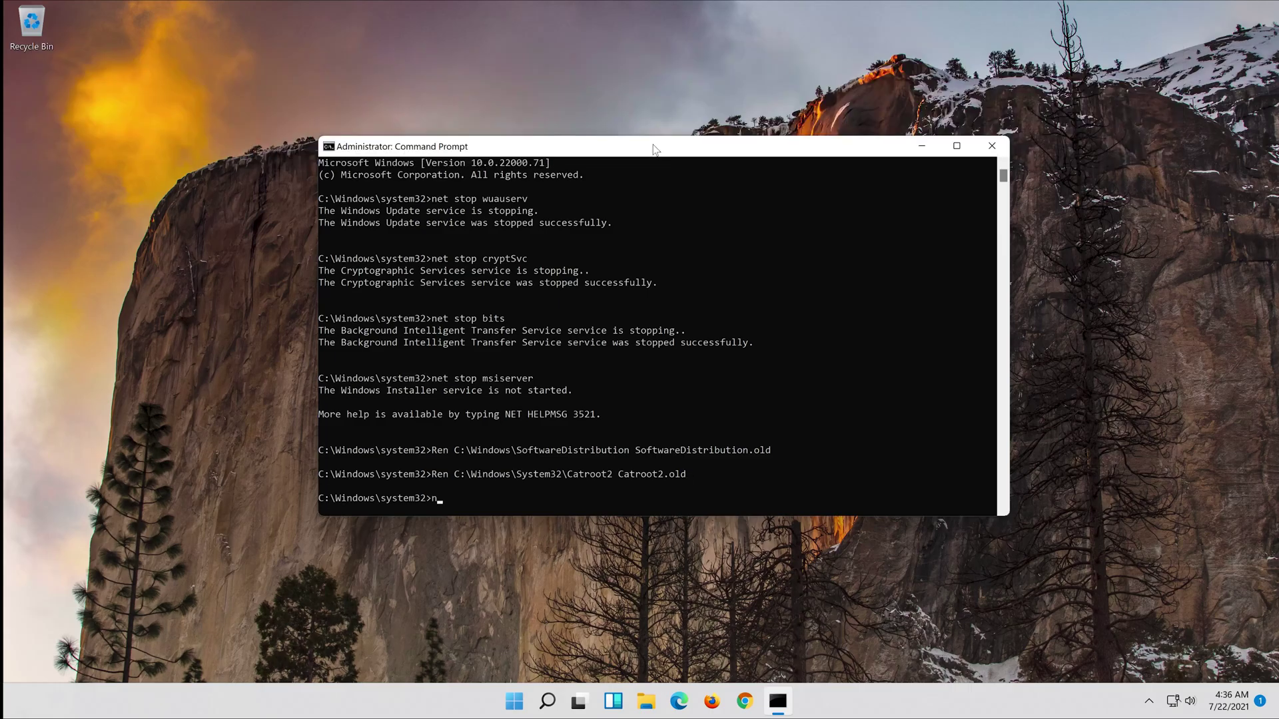
pyautogui.write('et start')
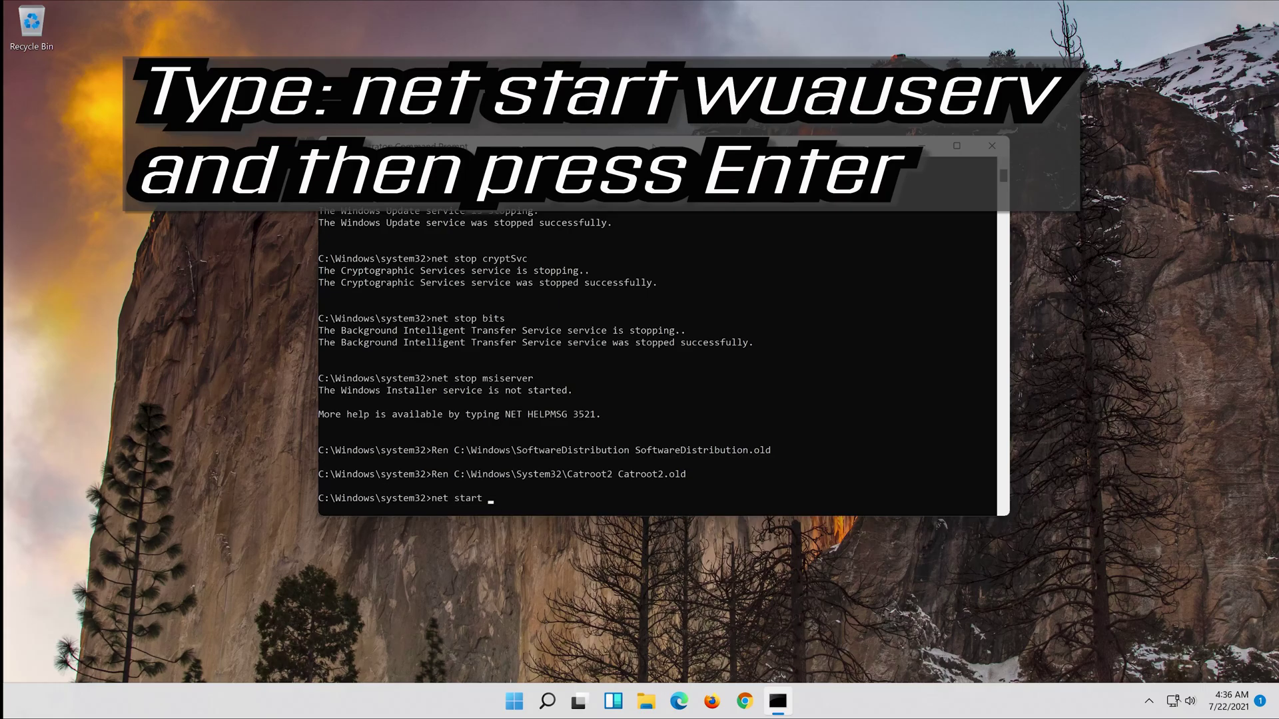
pyautogui.write(' wuauserv')
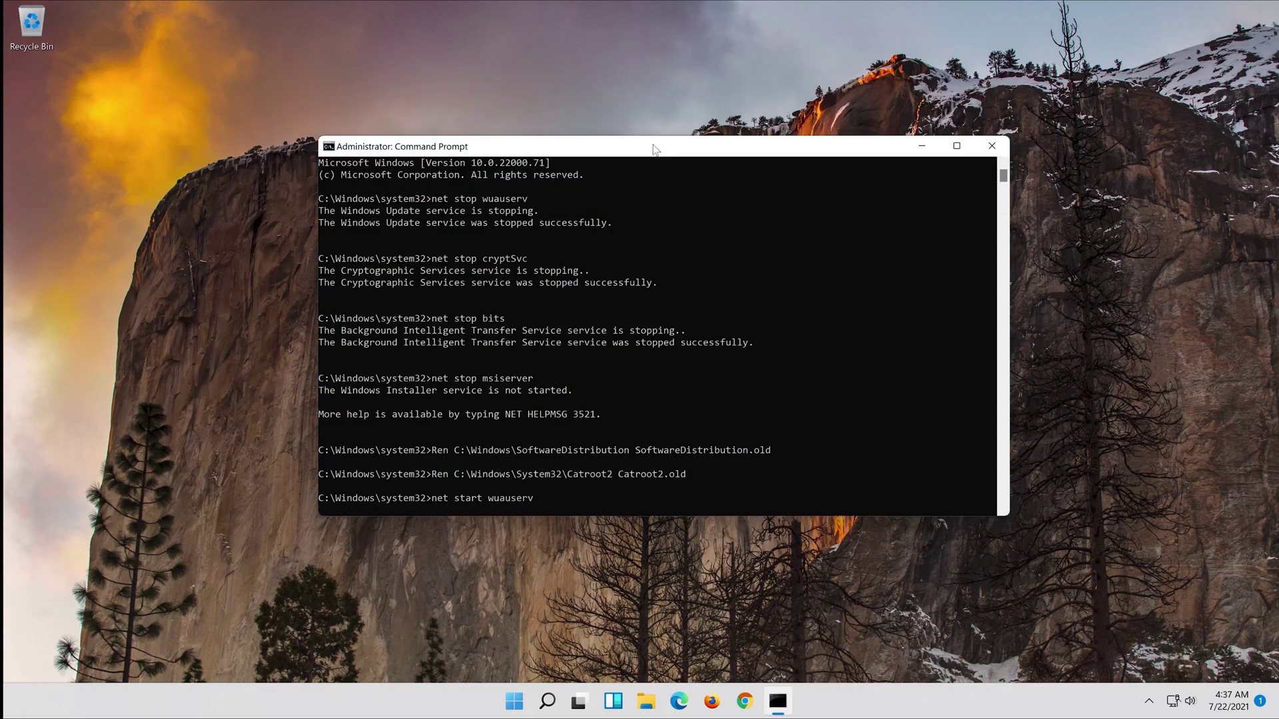
pyautogui.press('Return')
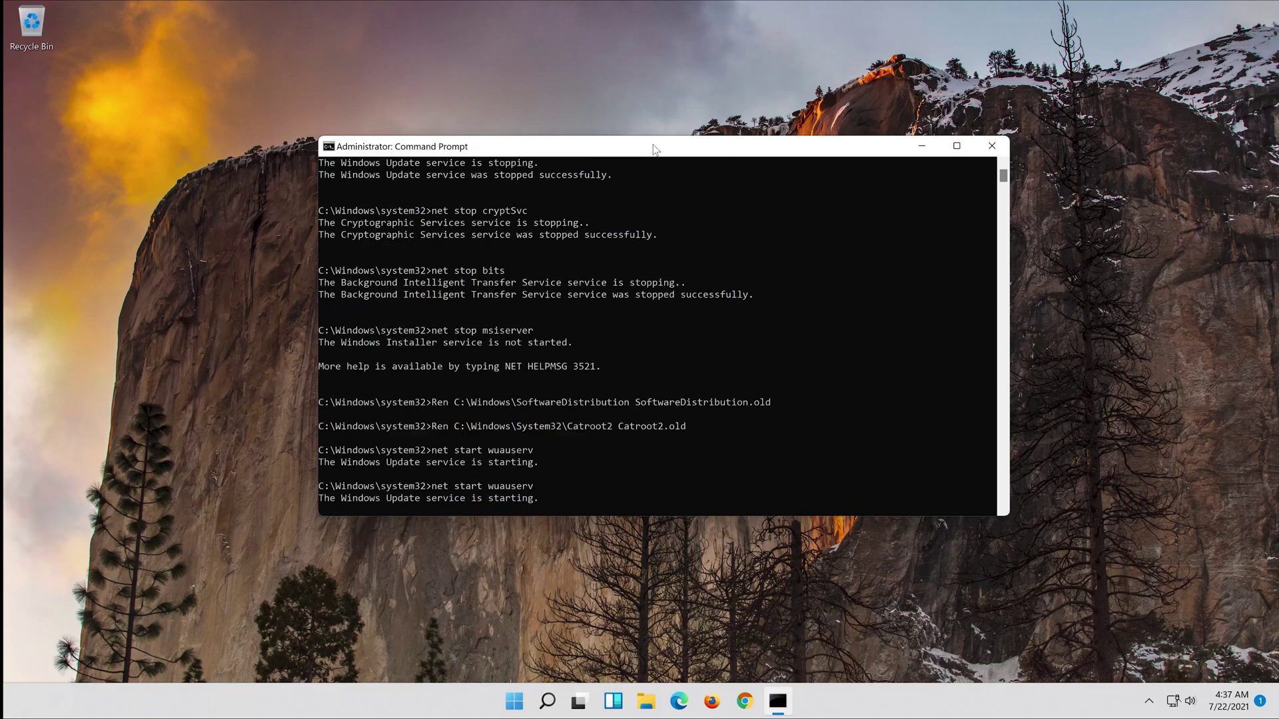
pyautogui.write('n')
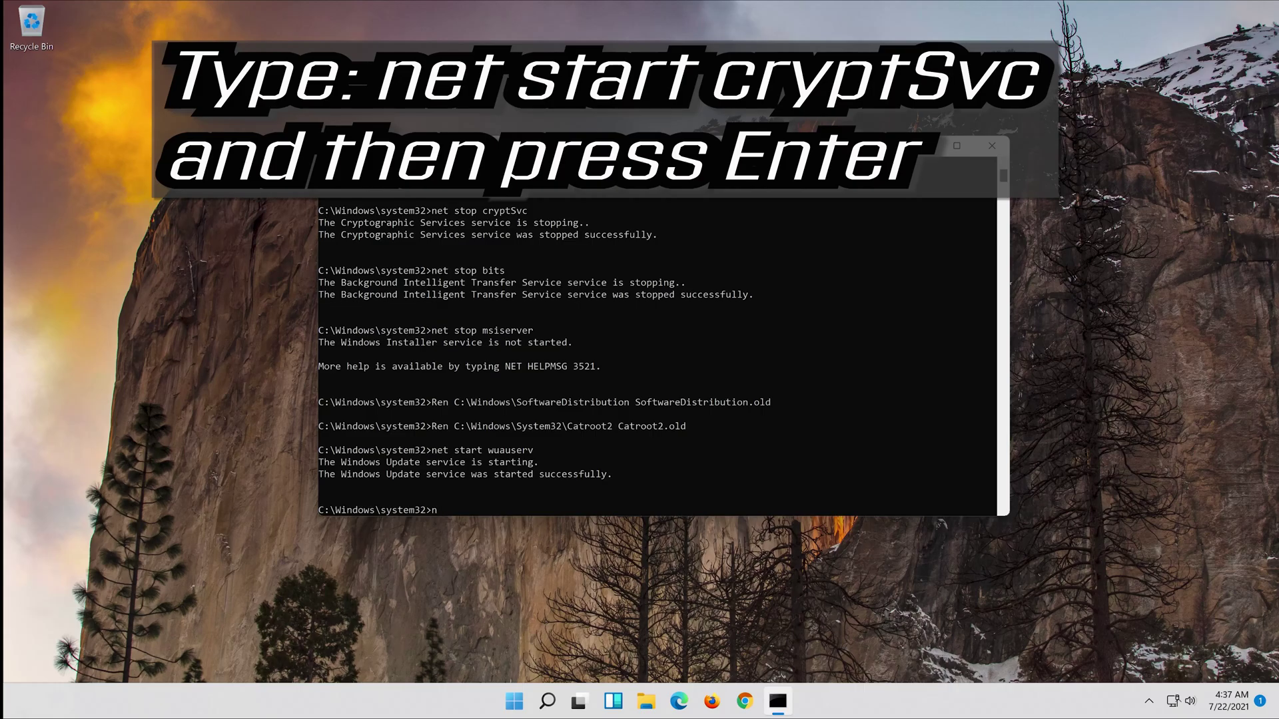
pyautogui.write('et start cryptSv')
pyautogui.write('c')
pyautogui.press('Return')
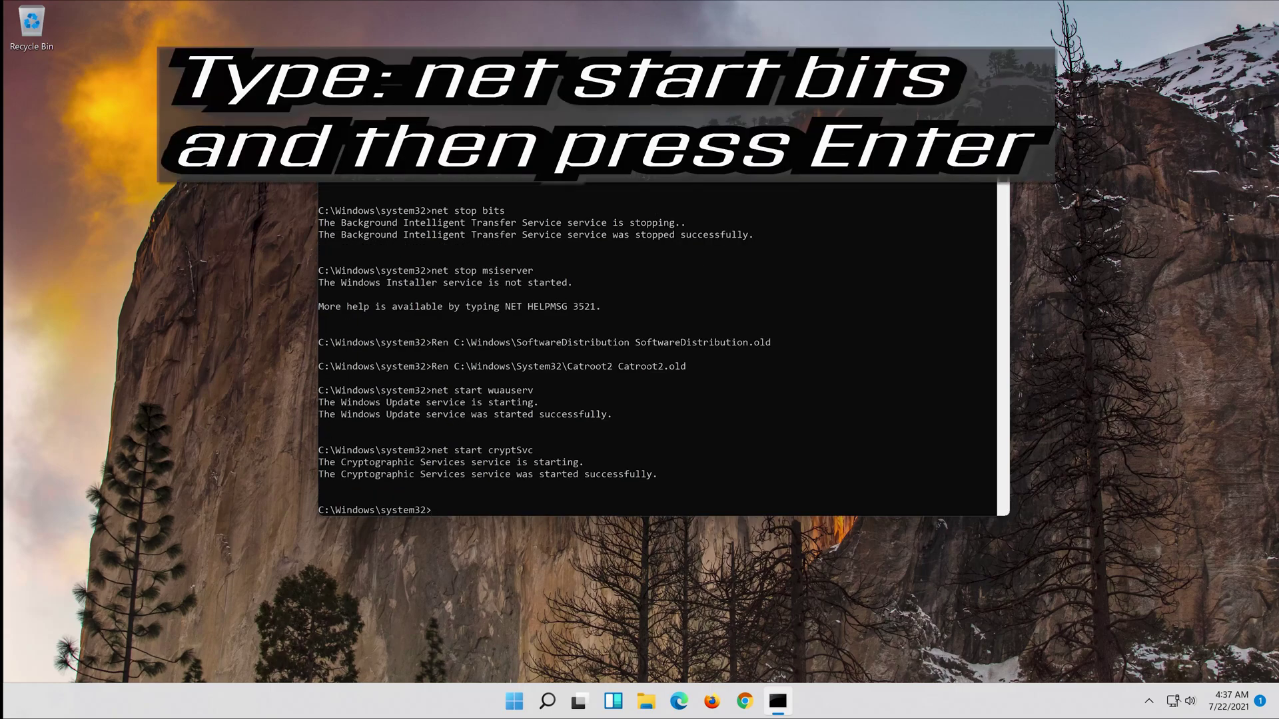
# Start the background transfer and Windows Installer services again by running net start bits and net start msiserver
pyautogui.write('net start bits')
pyautogui.press('Return')
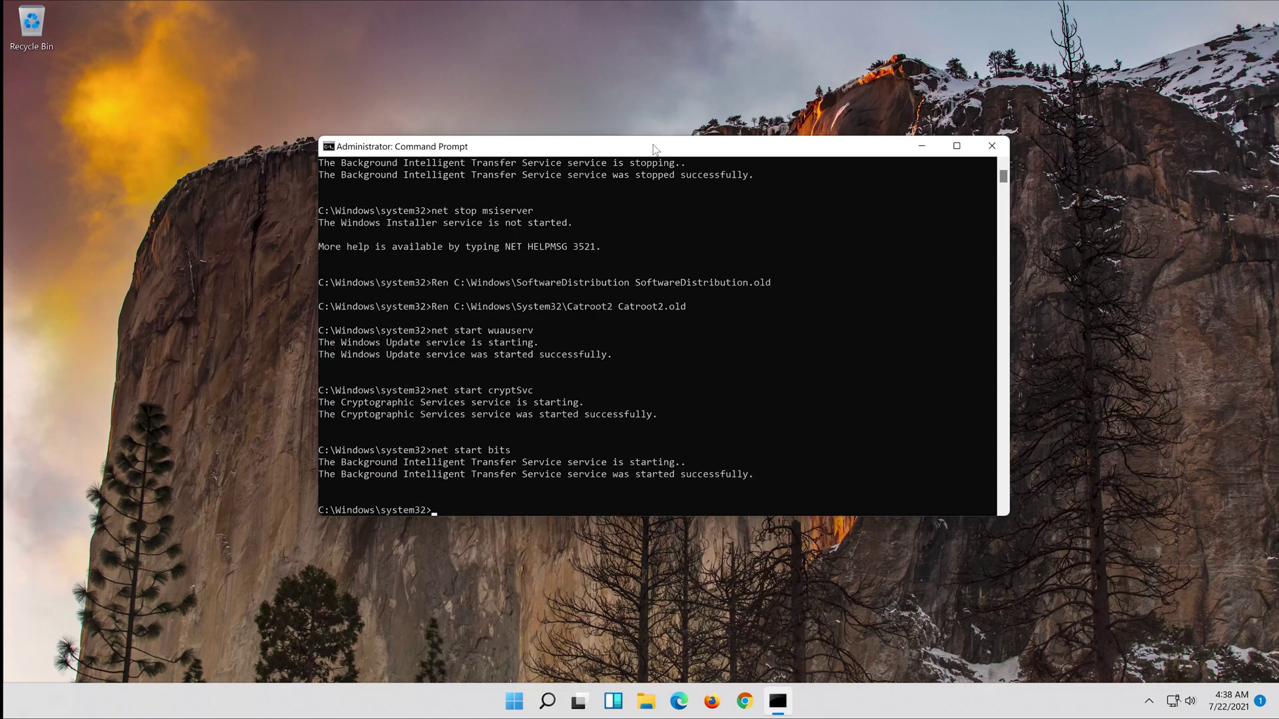
pyautogui.write('net')
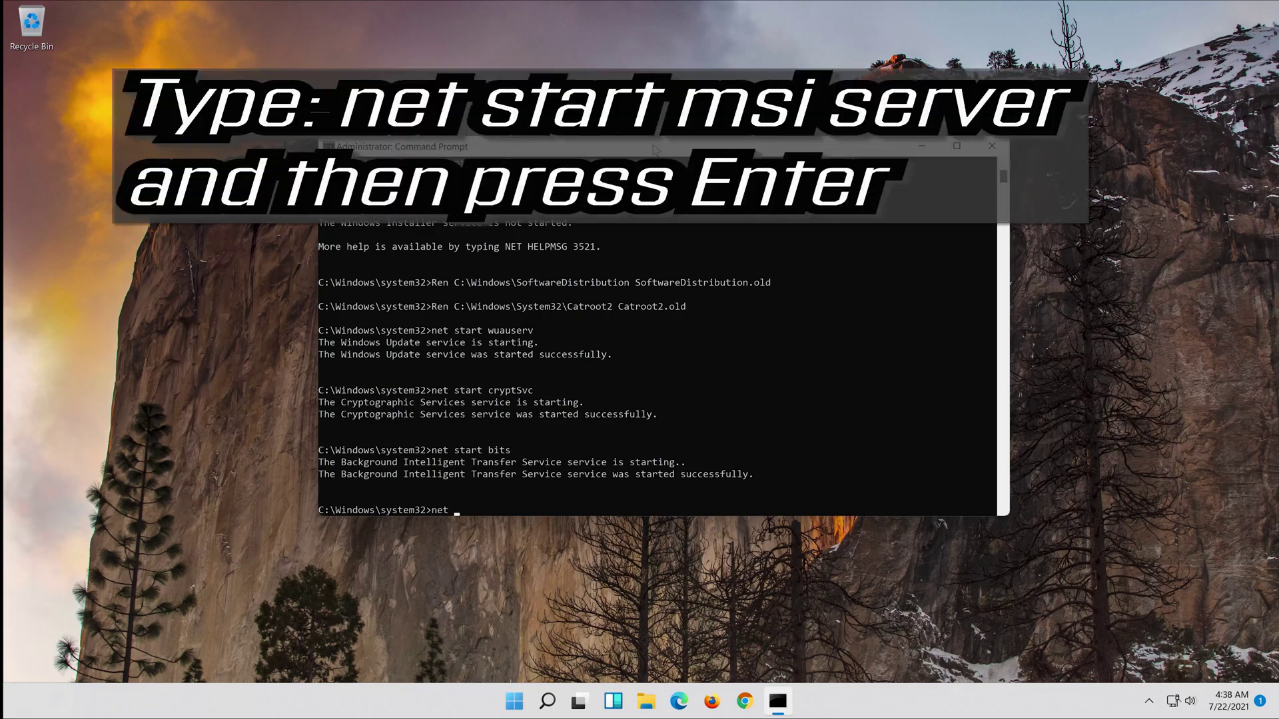
pyautogui.write(' start msiserver')
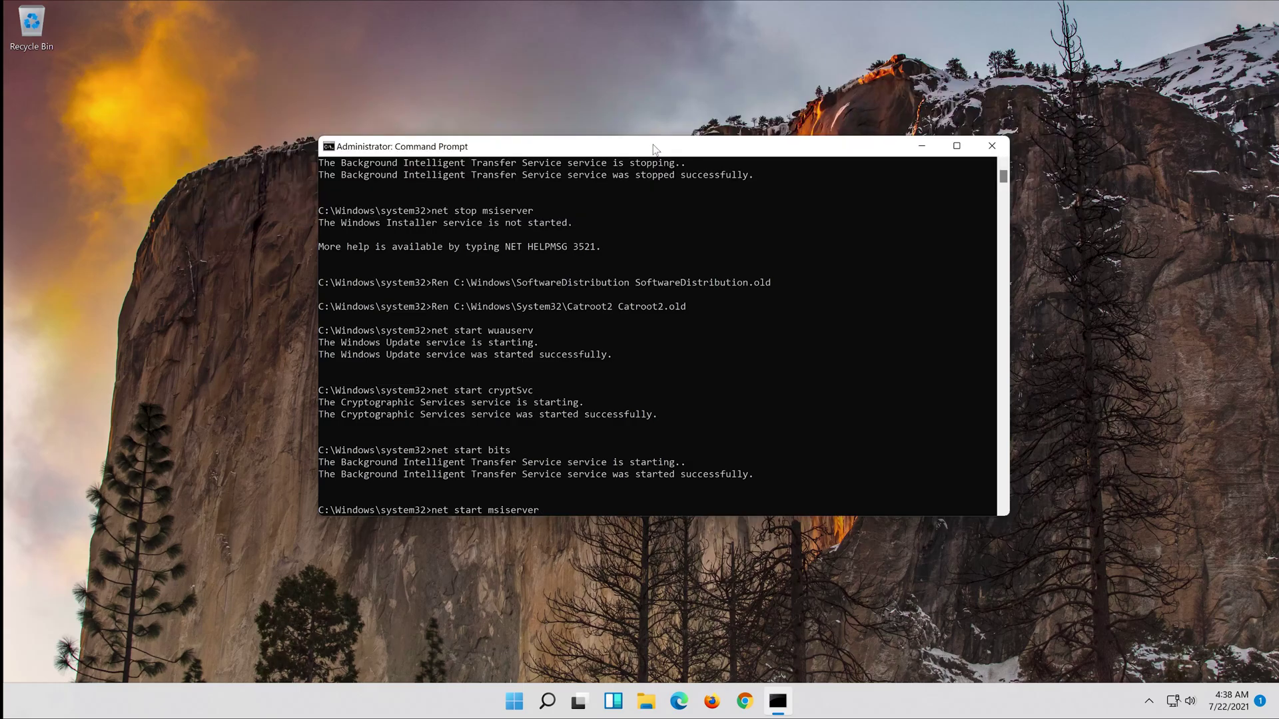
pyautogui.press('Return')
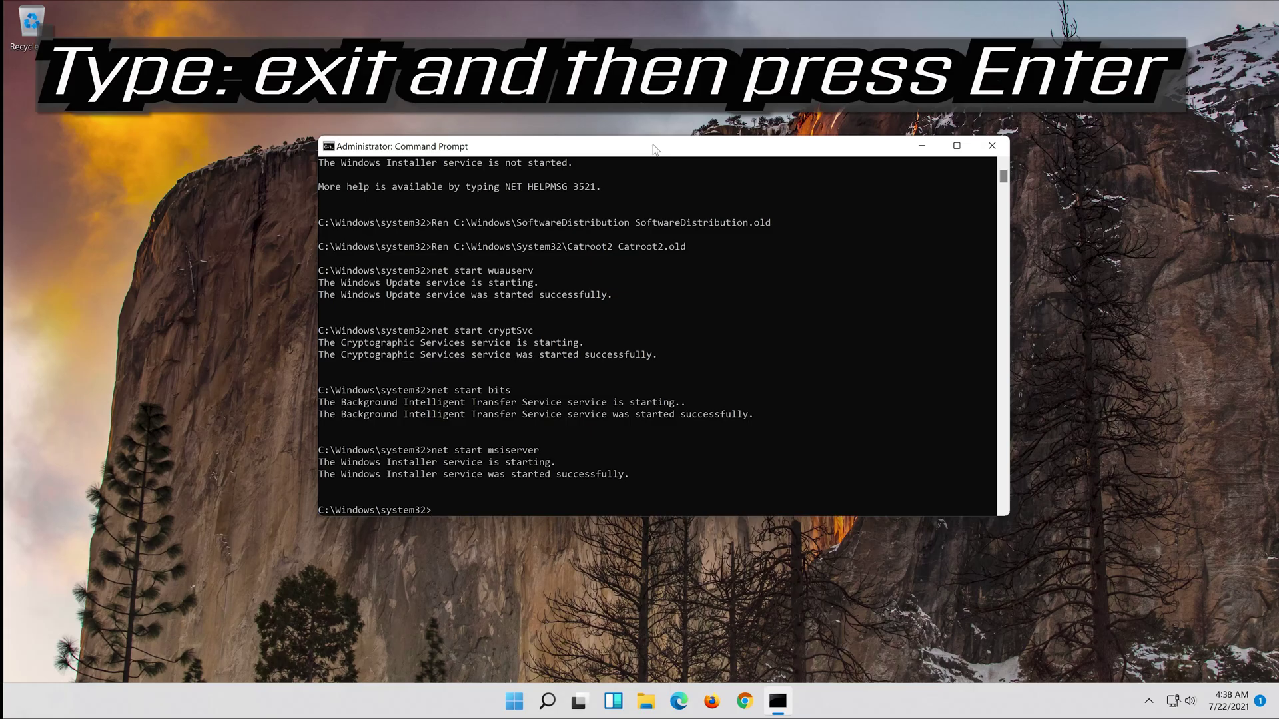
# Close the Command Prompt with the exit command and restart the PC
pyautogui.write('exit')
pyautogui.press('Return')
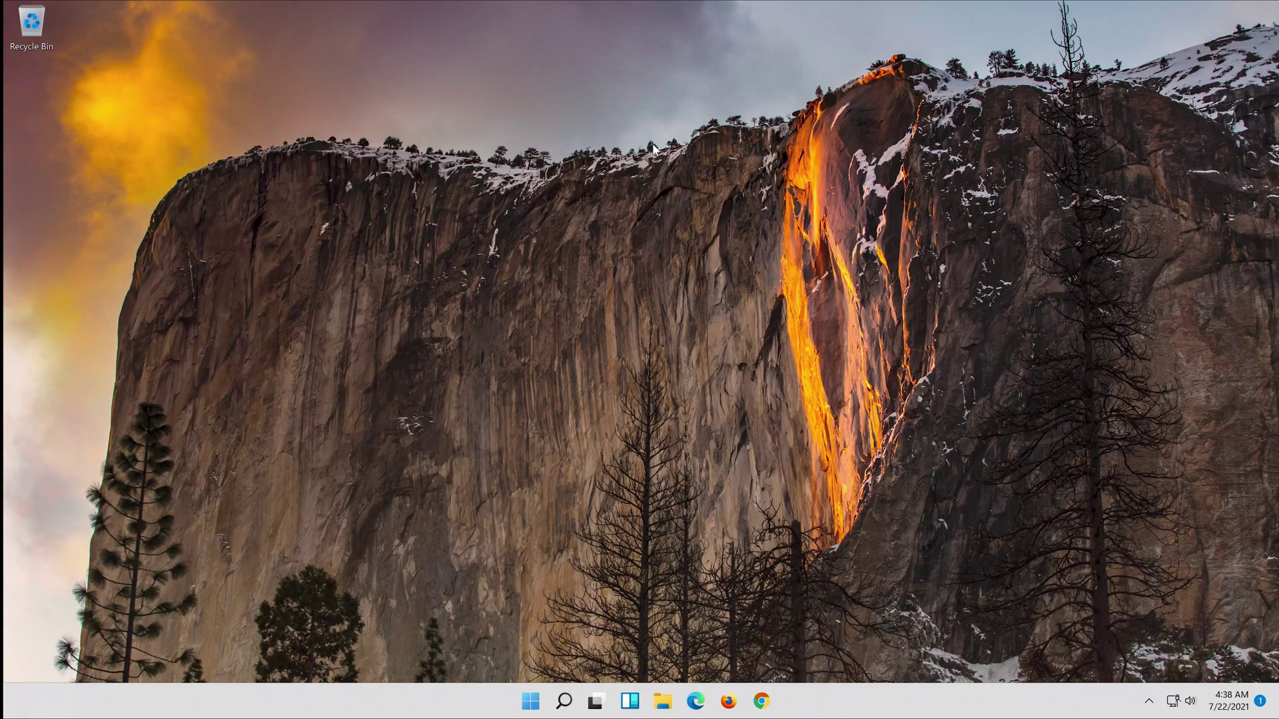
pyautogui.click(531, 701)
pyautogui.click(827, 649)
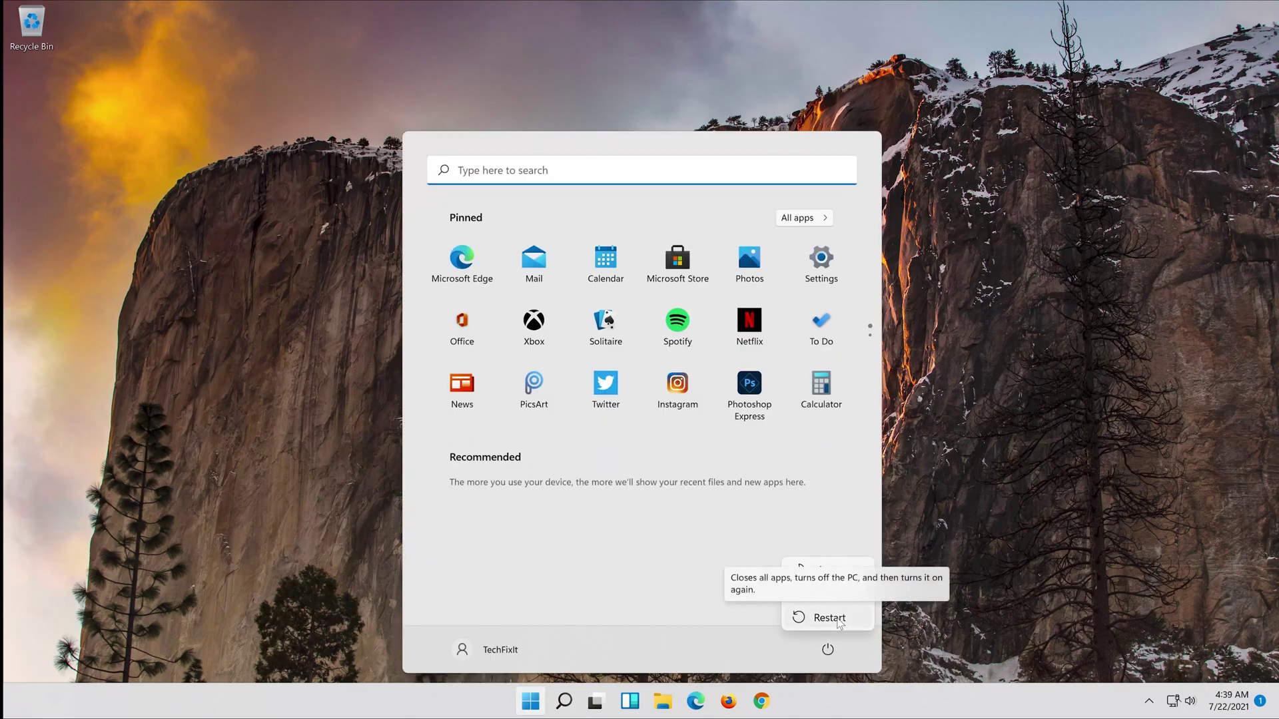
pyautogui.click(829, 619)
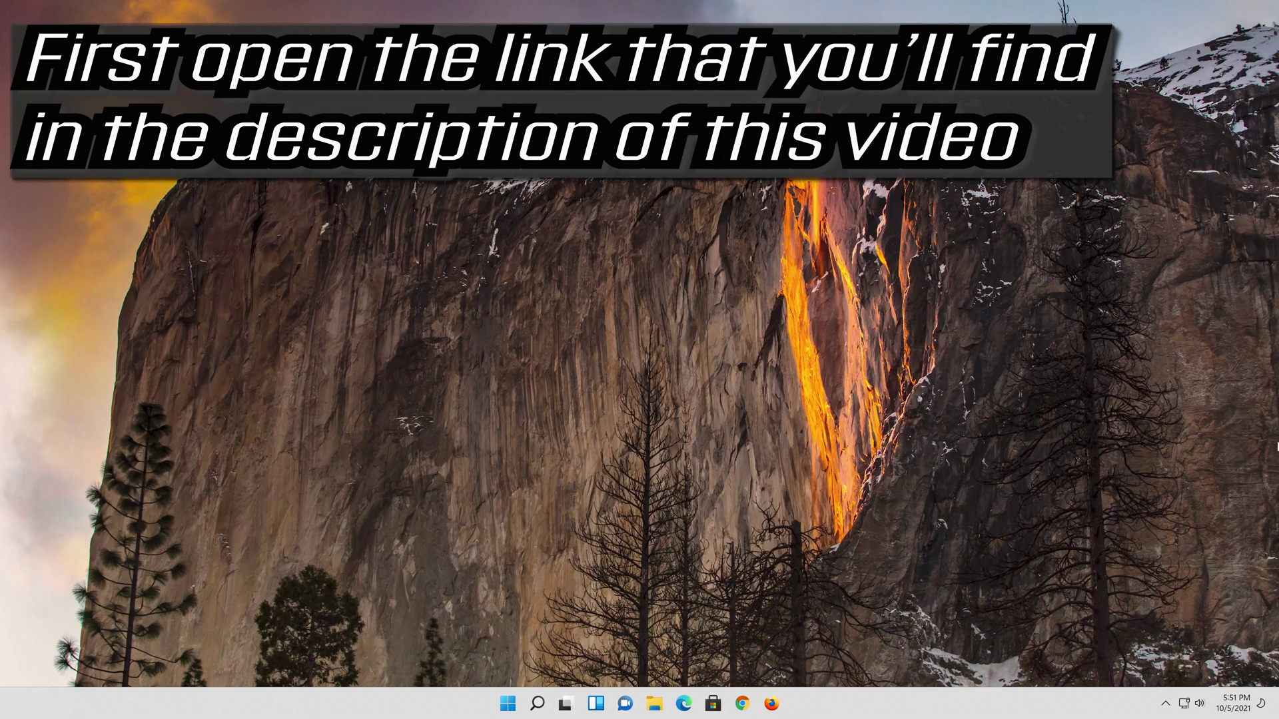
# Open Firefox and load the copied link to Microsoft's Download Windows 11 page
pyautogui.click(773, 705)
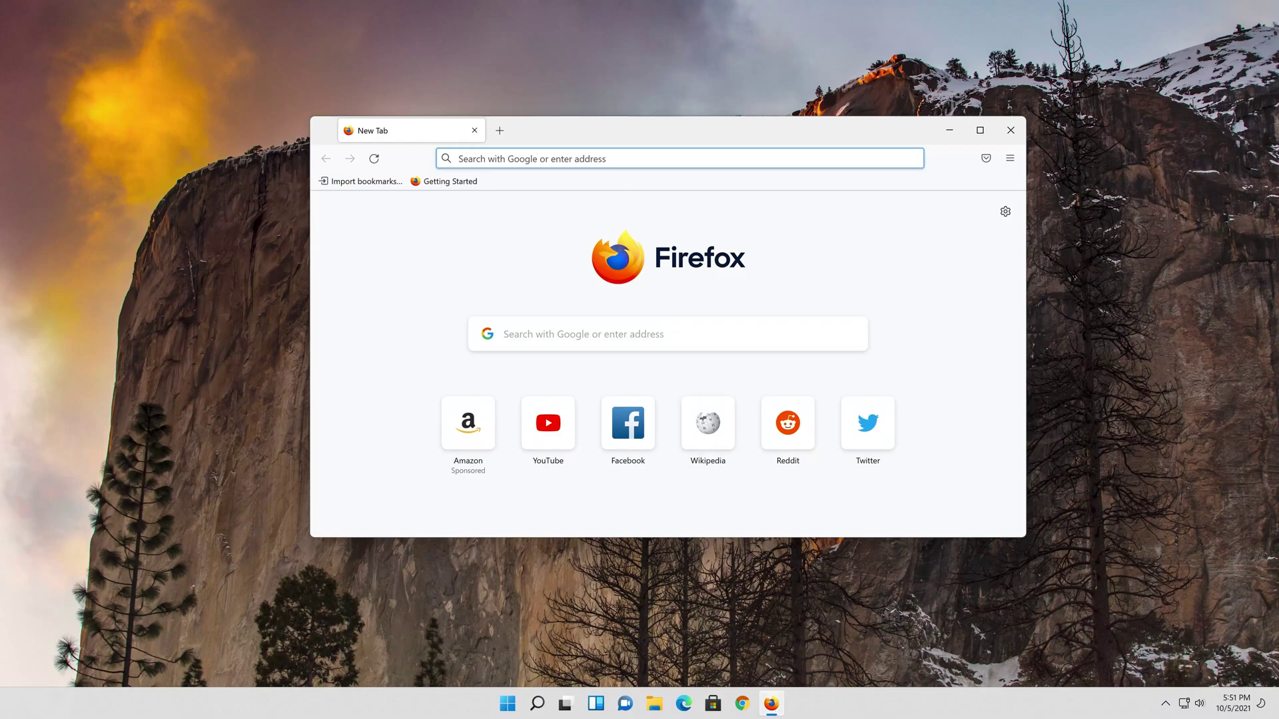
pyautogui.rightClick(622, 159)
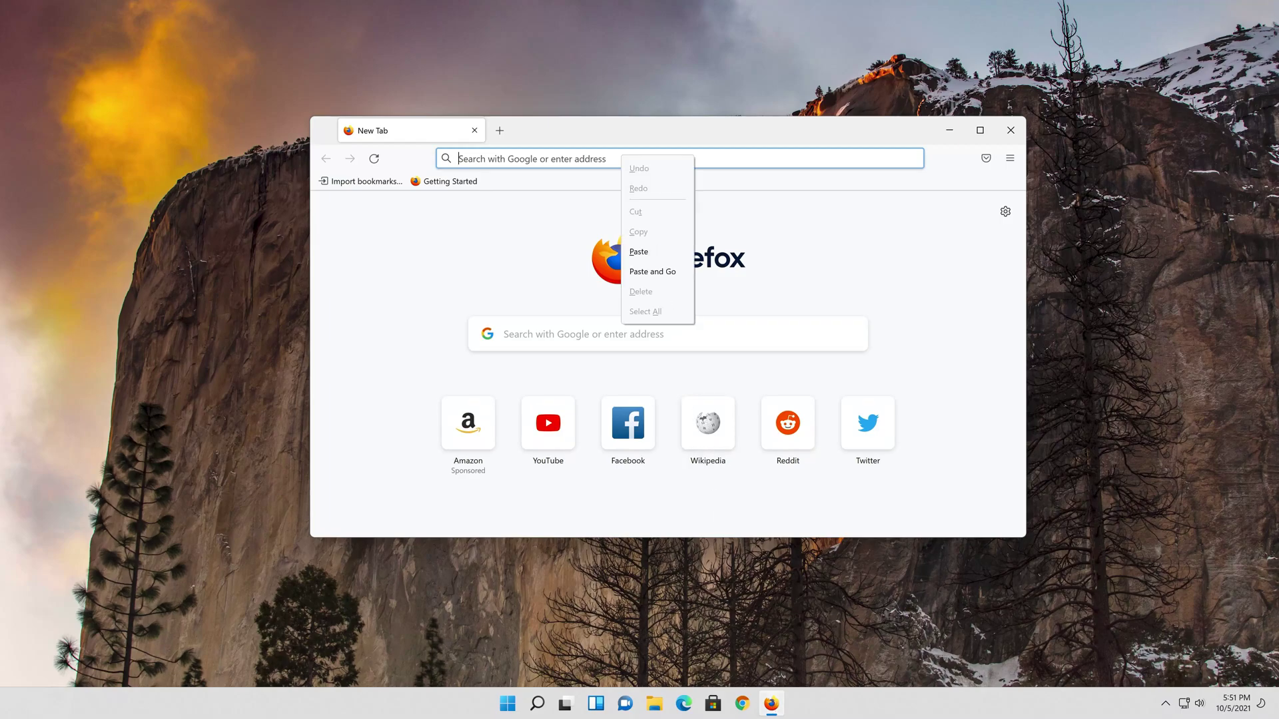
pyautogui.click(651, 272)
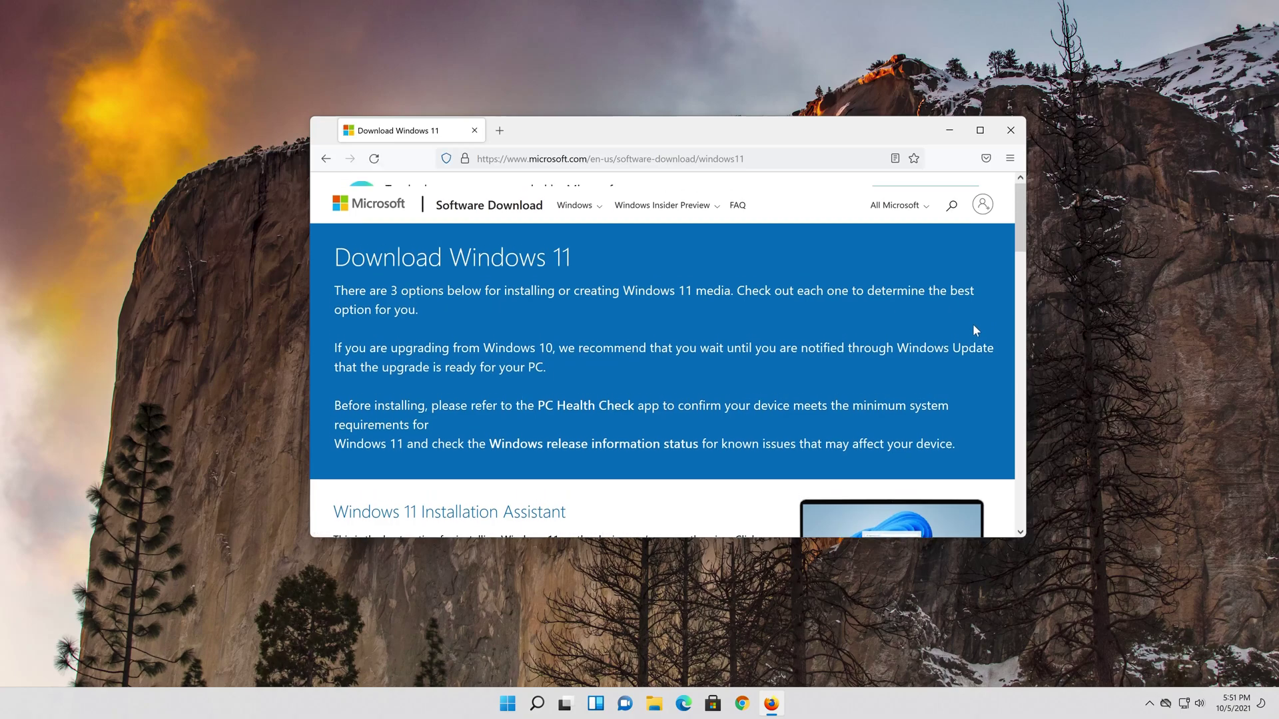
# Download and save MediaCreationToolW11.exe from the Create Windows 11 Installation Media section, and close the browser
pyautogui.scroll(-7, 975, 330)
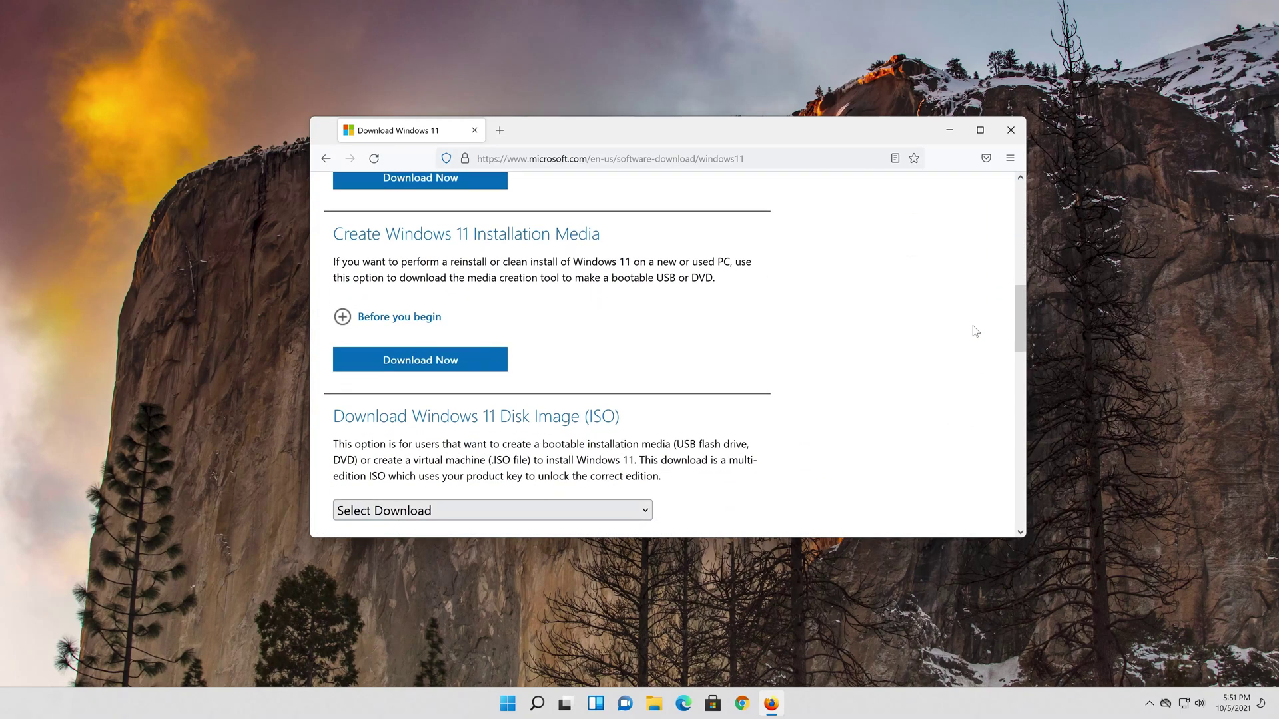
pyautogui.scroll(2, 974, 330)
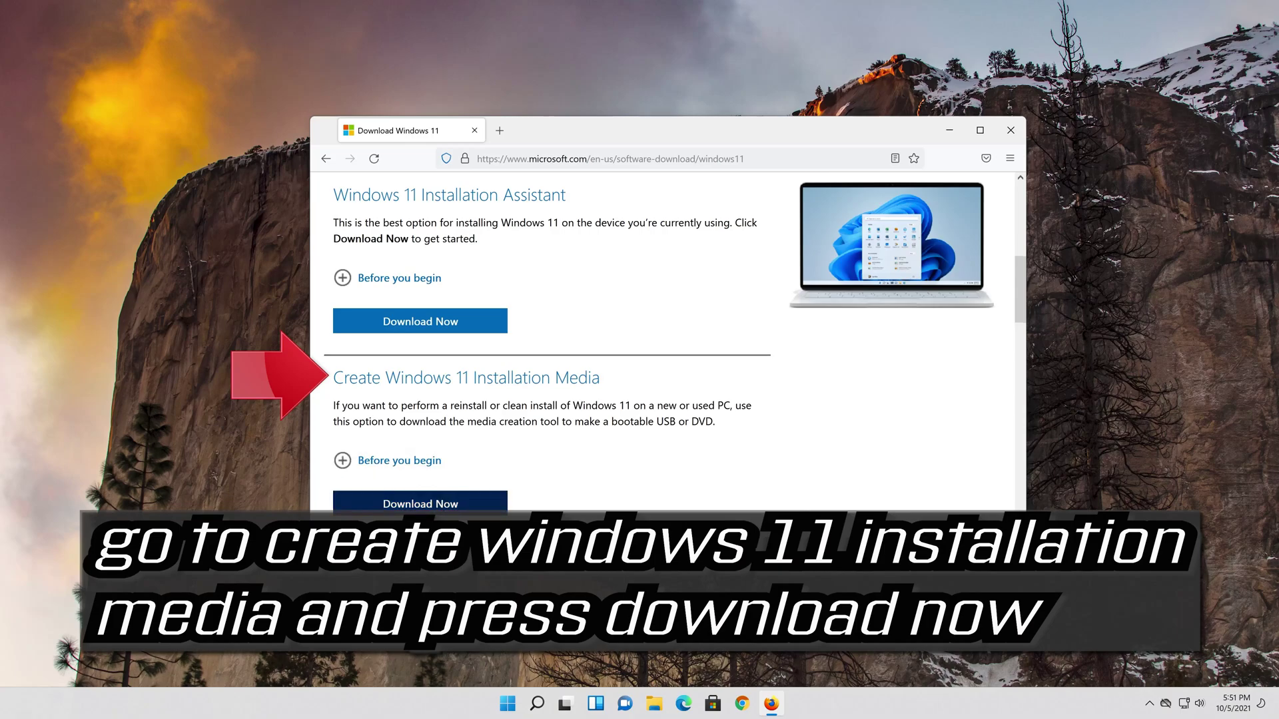
pyautogui.click(420, 504)
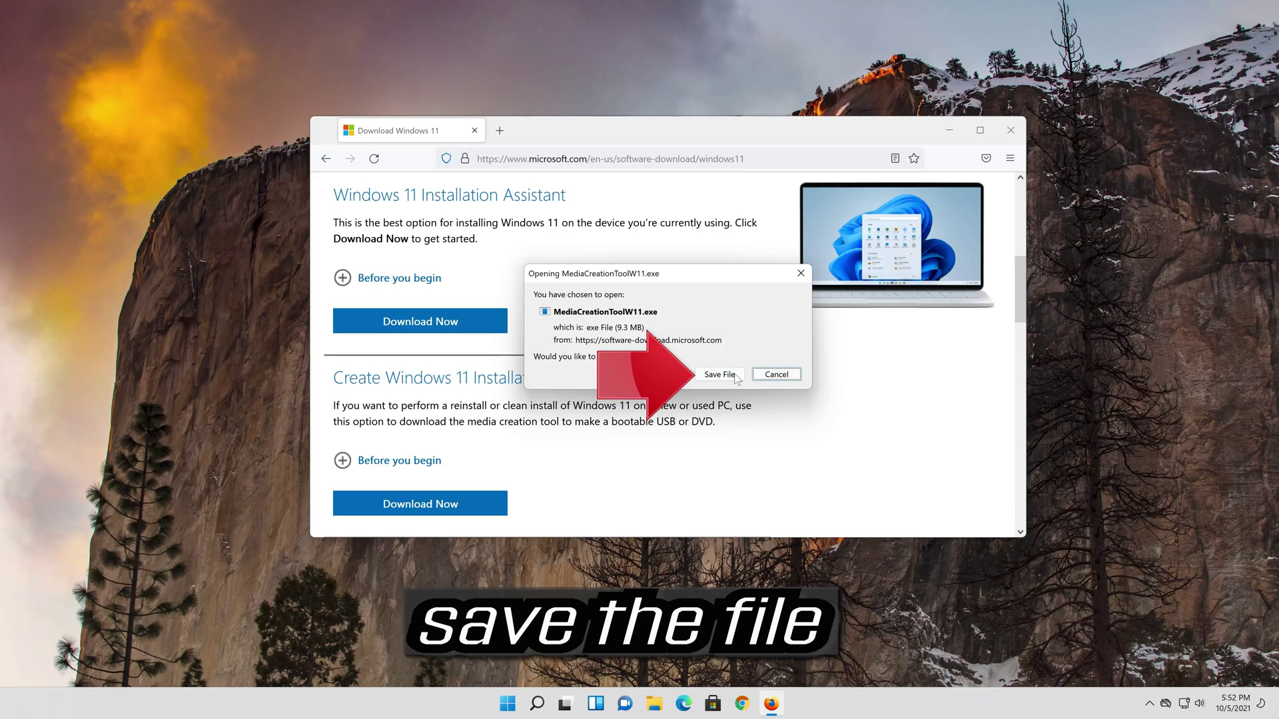
pyautogui.click(719, 381)
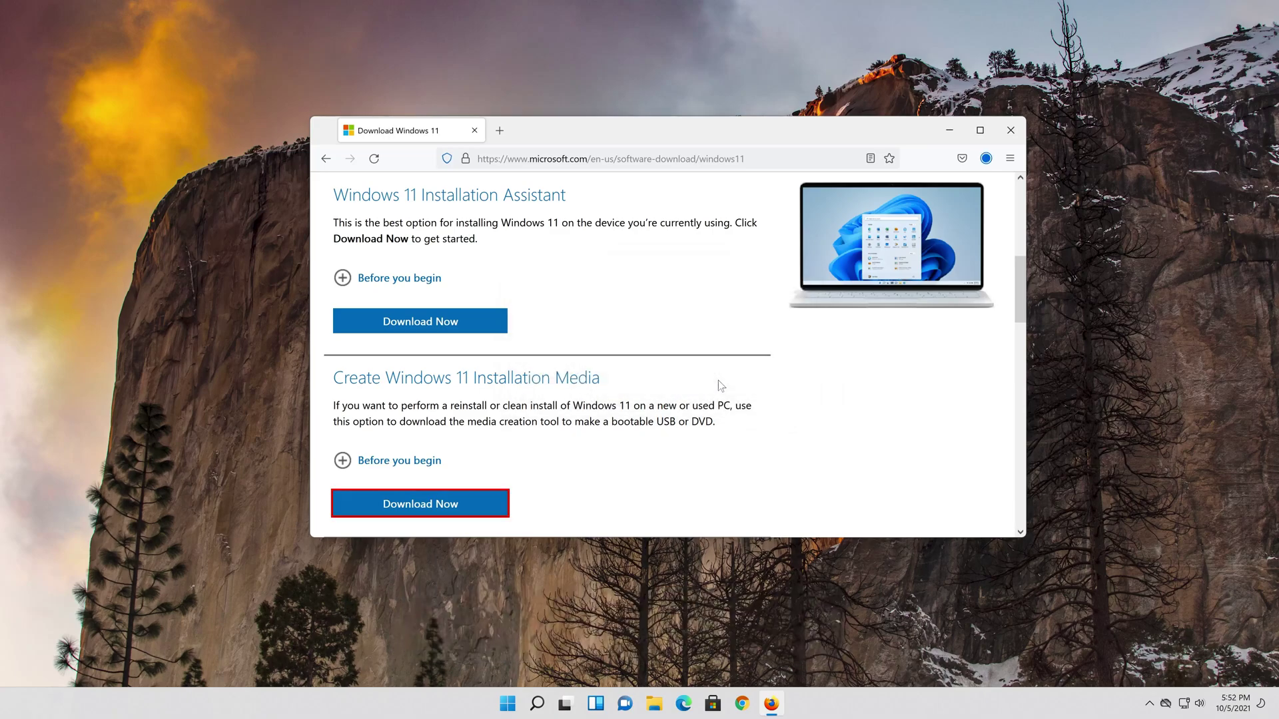
pyautogui.click(1008, 136)
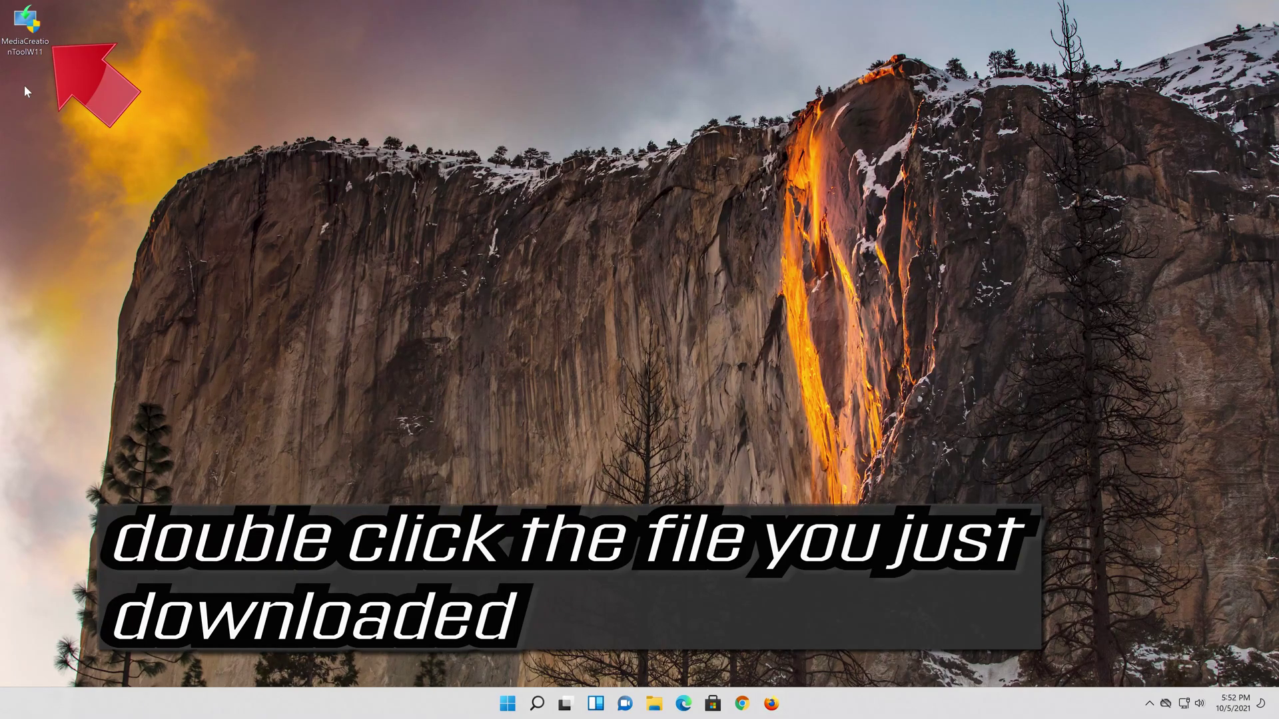
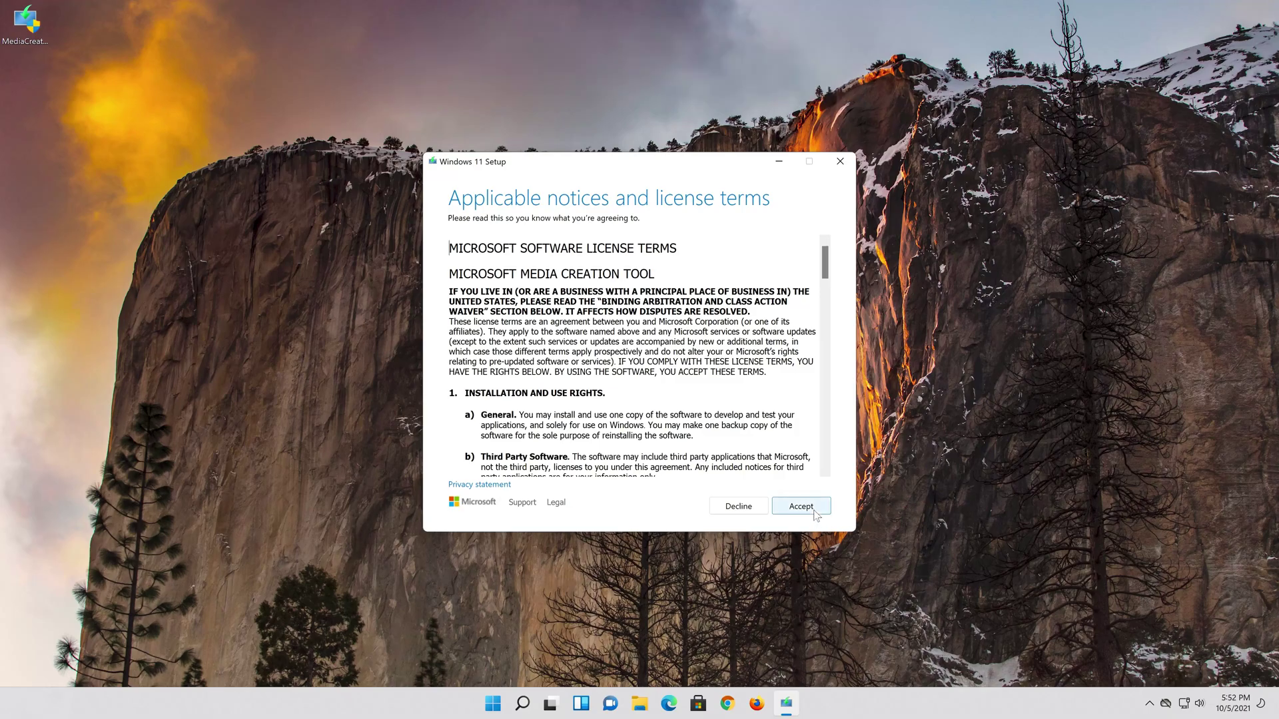
# Accept the media creation tool's license terms and continue with the recommended language and edition, English (United States) and Windows 11
pyautogui.click(801, 507)
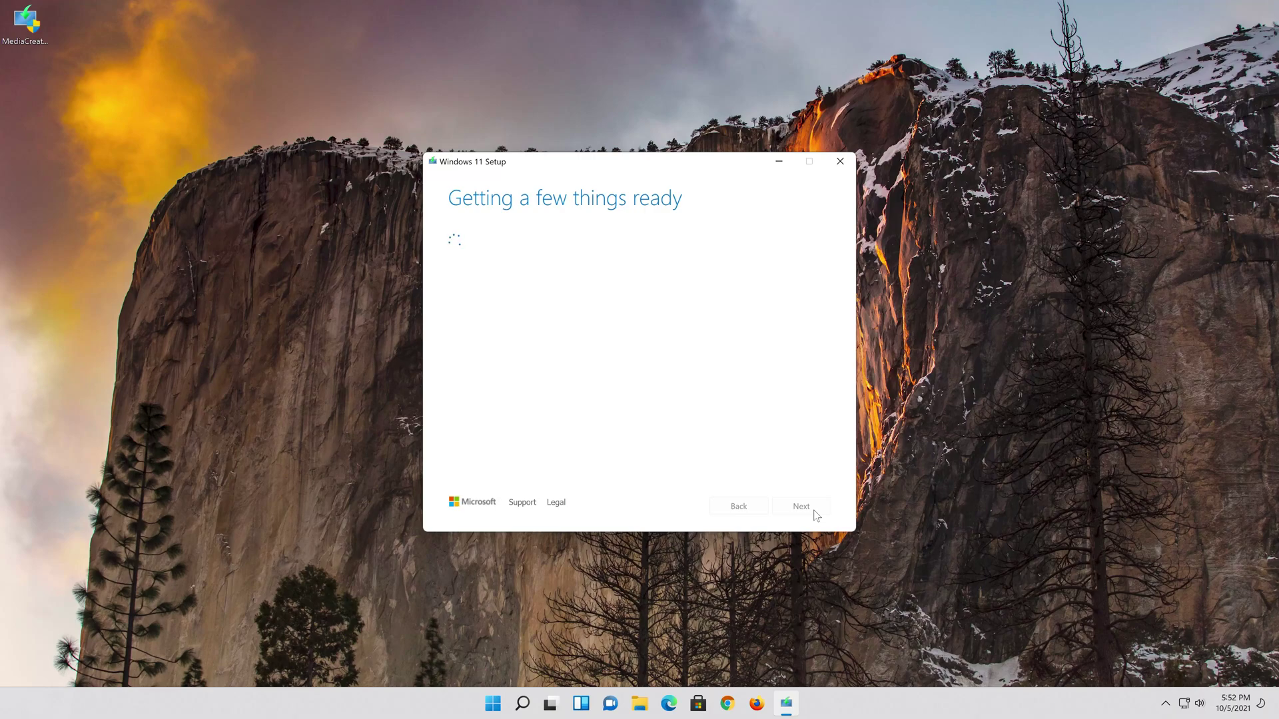
pyautogui.click(452, 311)
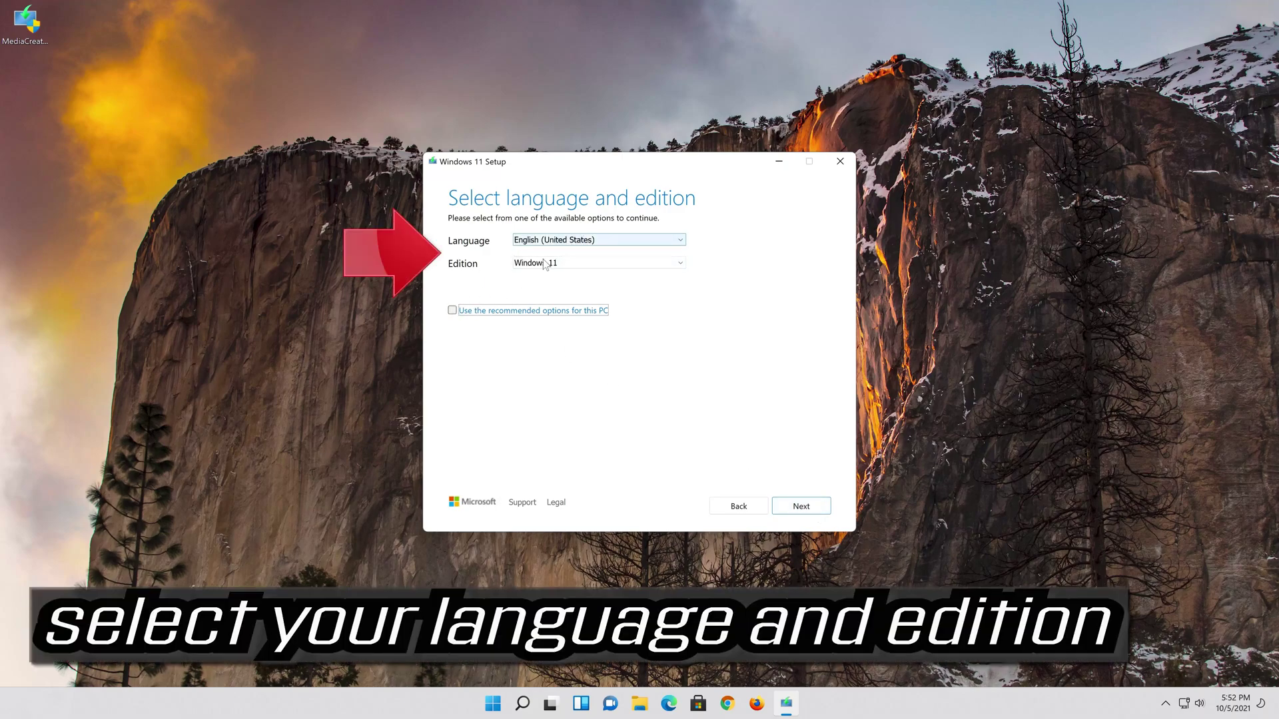
pyautogui.click(453, 310)
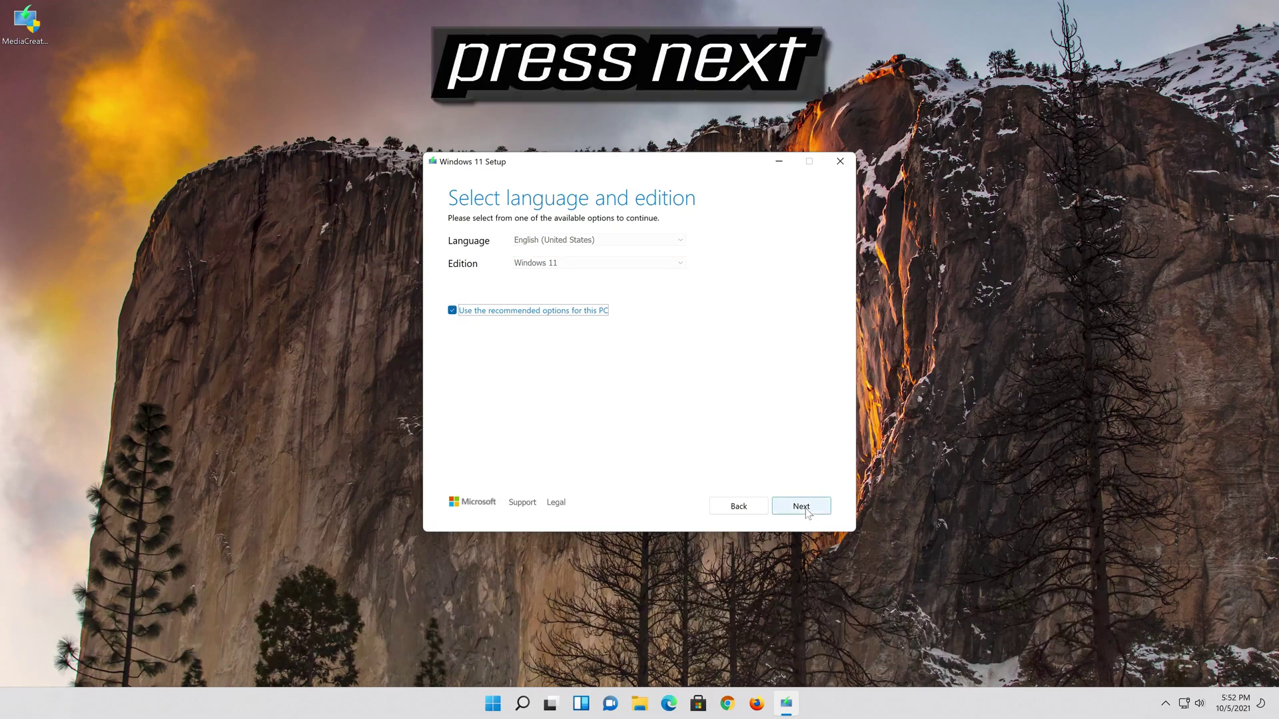
pyautogui.click(803, 508)
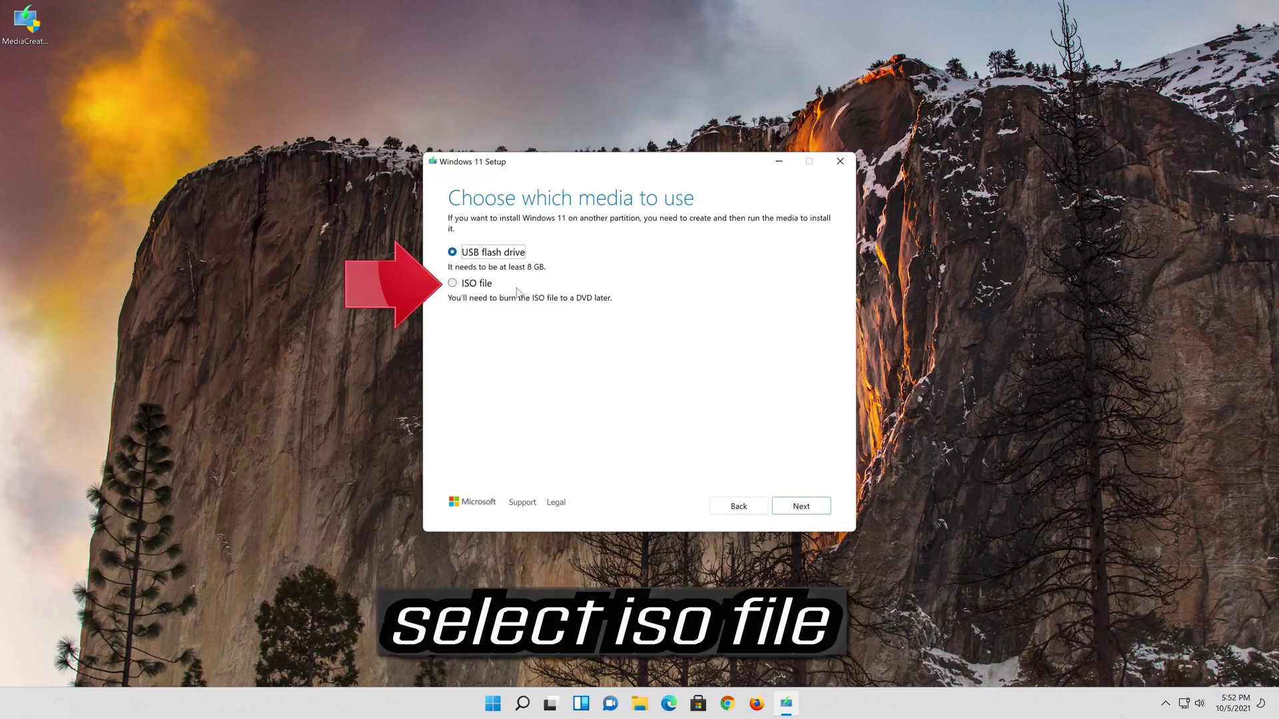
# Choose ISO file as the media, save it to the Desktop as Windows 11, and finish the media creation tool
pyautogui.click(453, 284)
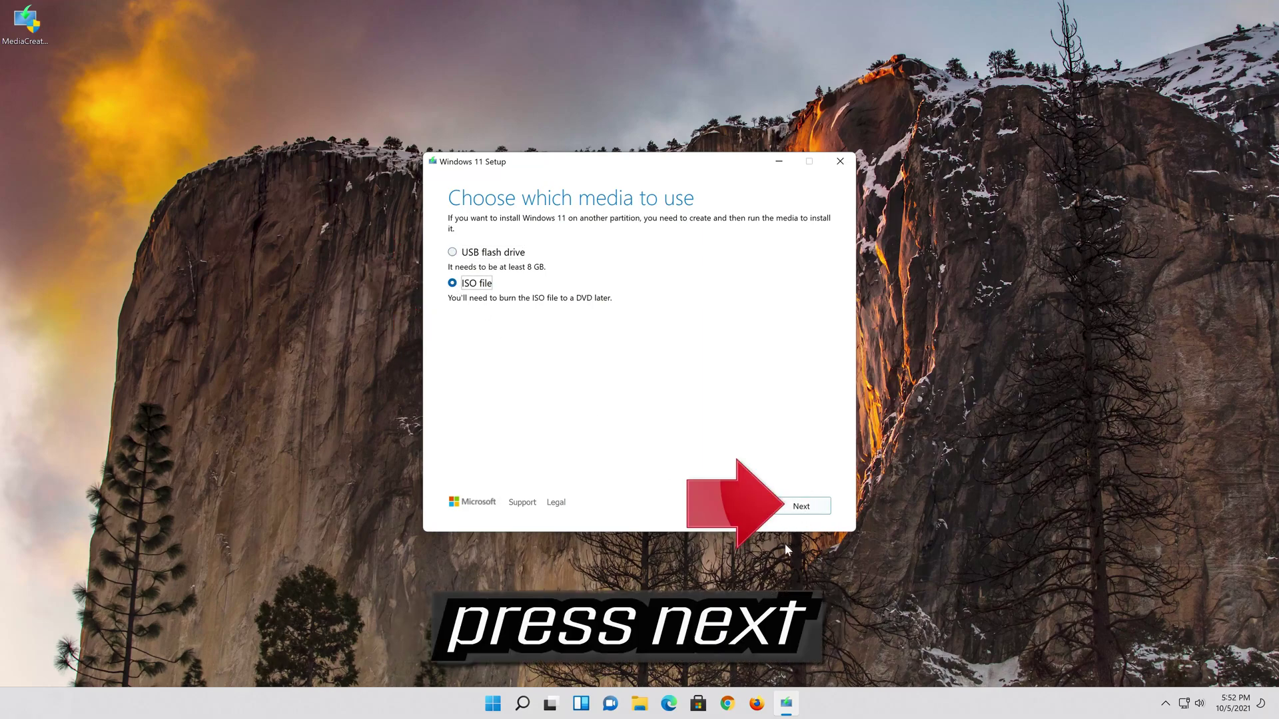
pyautogui.click(810, 503)
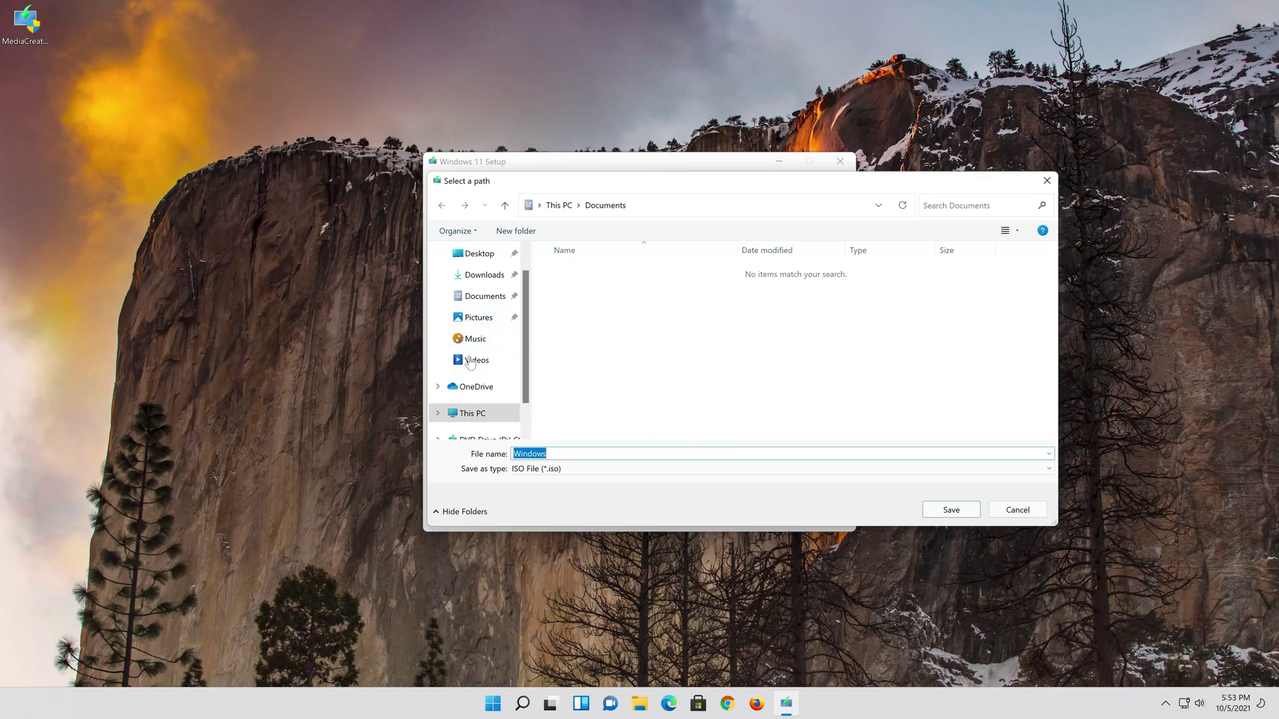
pyautogui.click(486, 253)
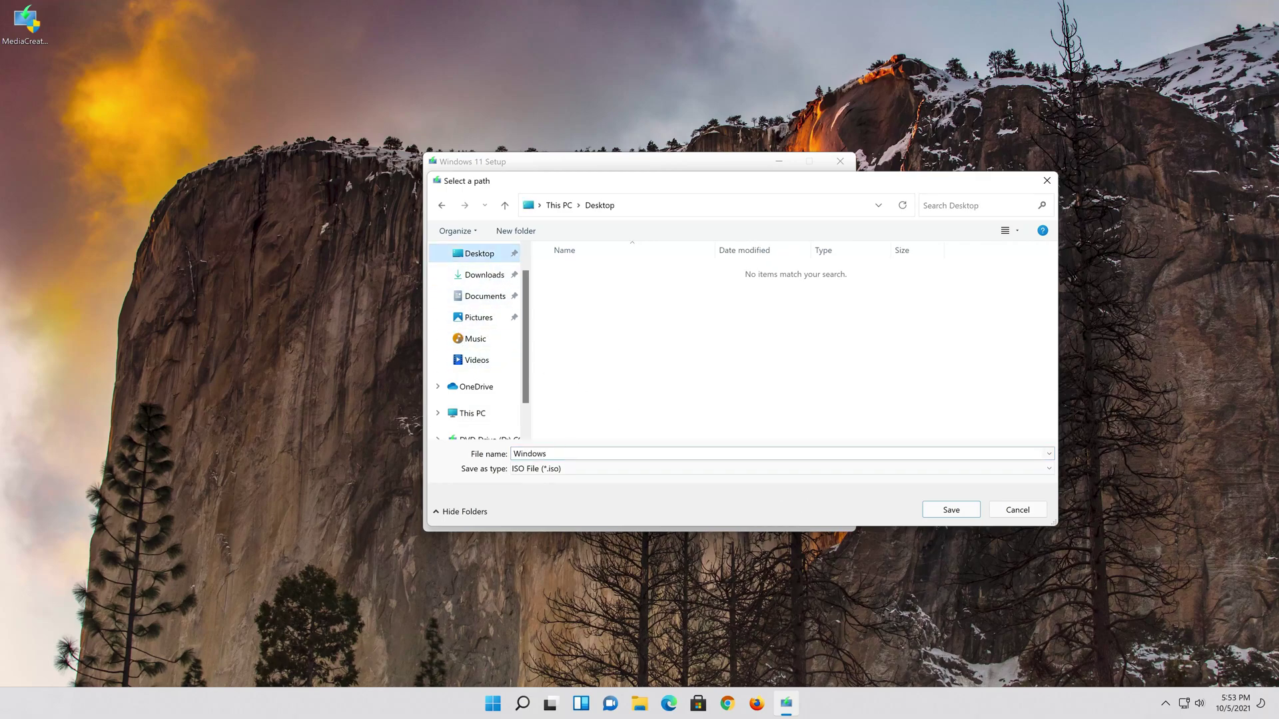
pyautogui.click(553, 453)
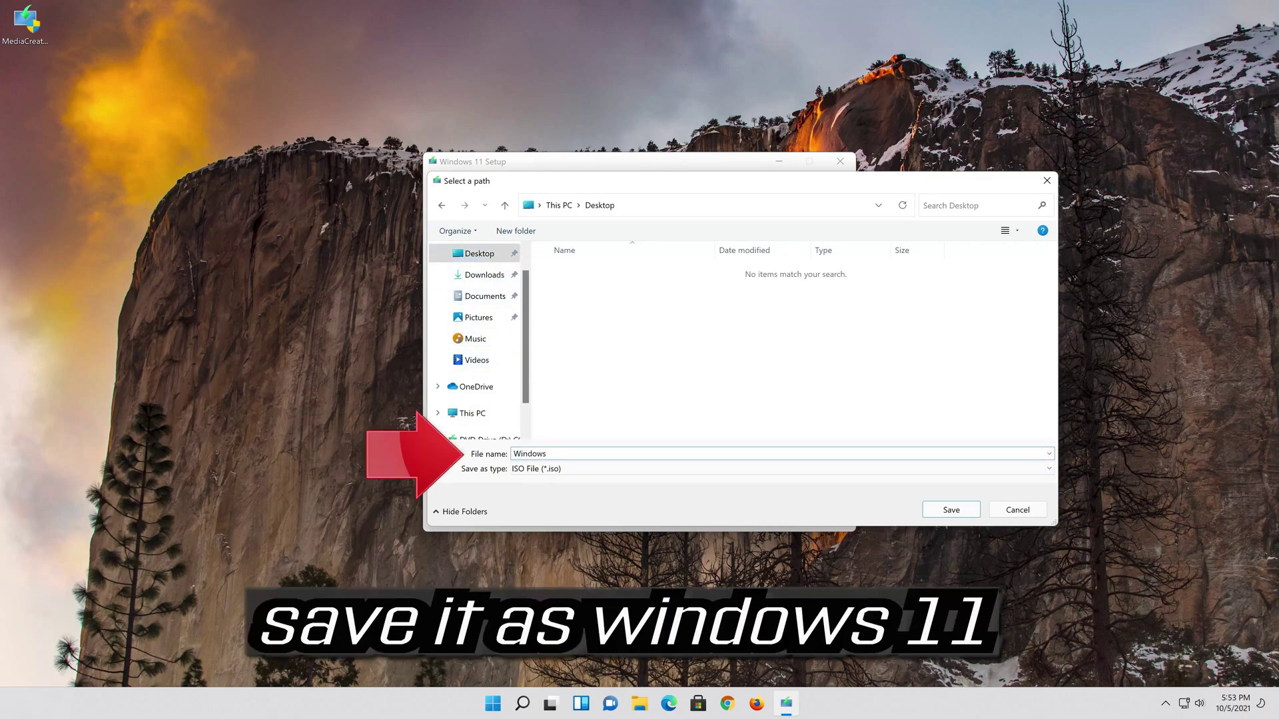
pyautogui.write('11')
pyautogui.click(965, 515)
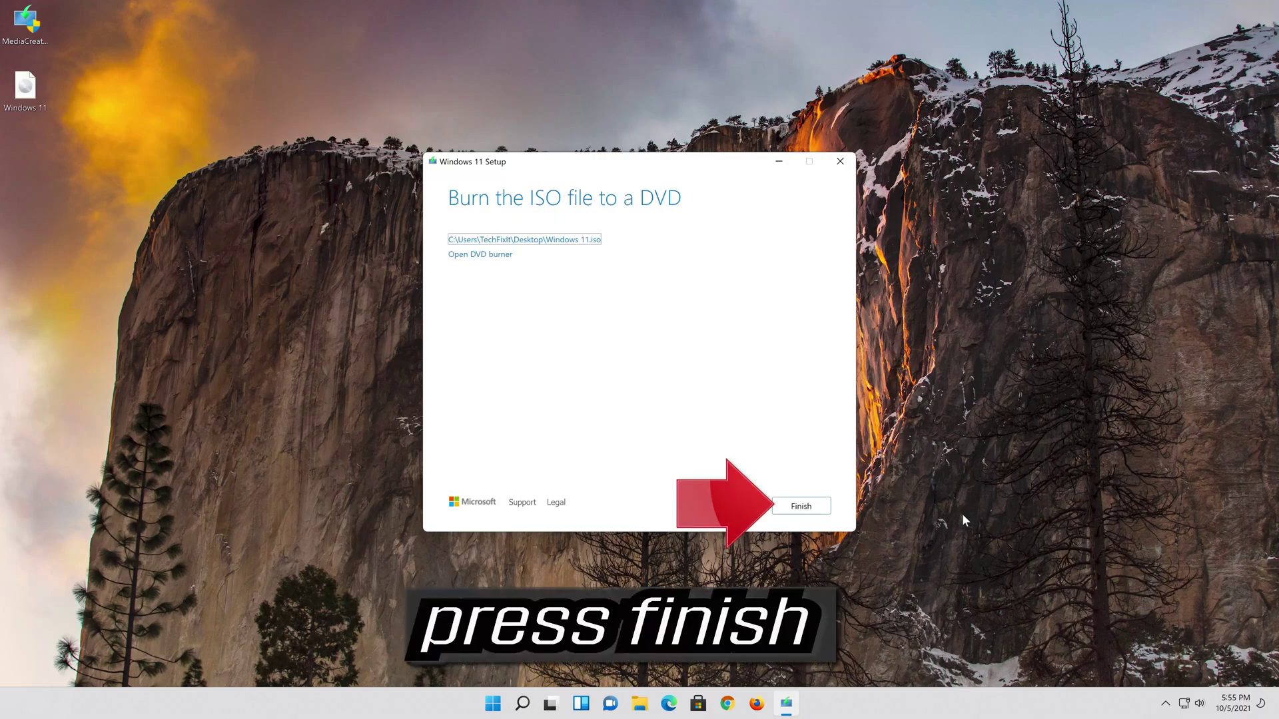
pyautogui.click(802, 506)
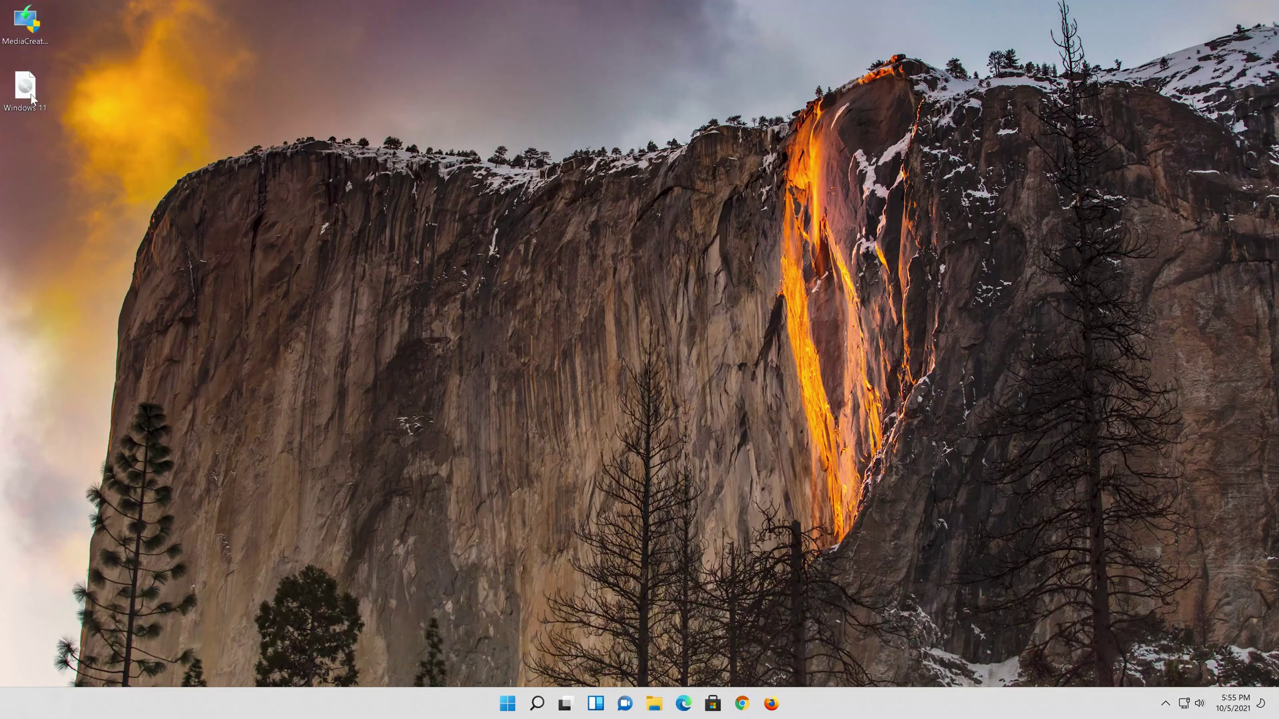
# Open the Windows 11 ISO from the desktop, run its setup application with permission to make changes, and close the drive window
pyautogui.doubleClick(32, 98)
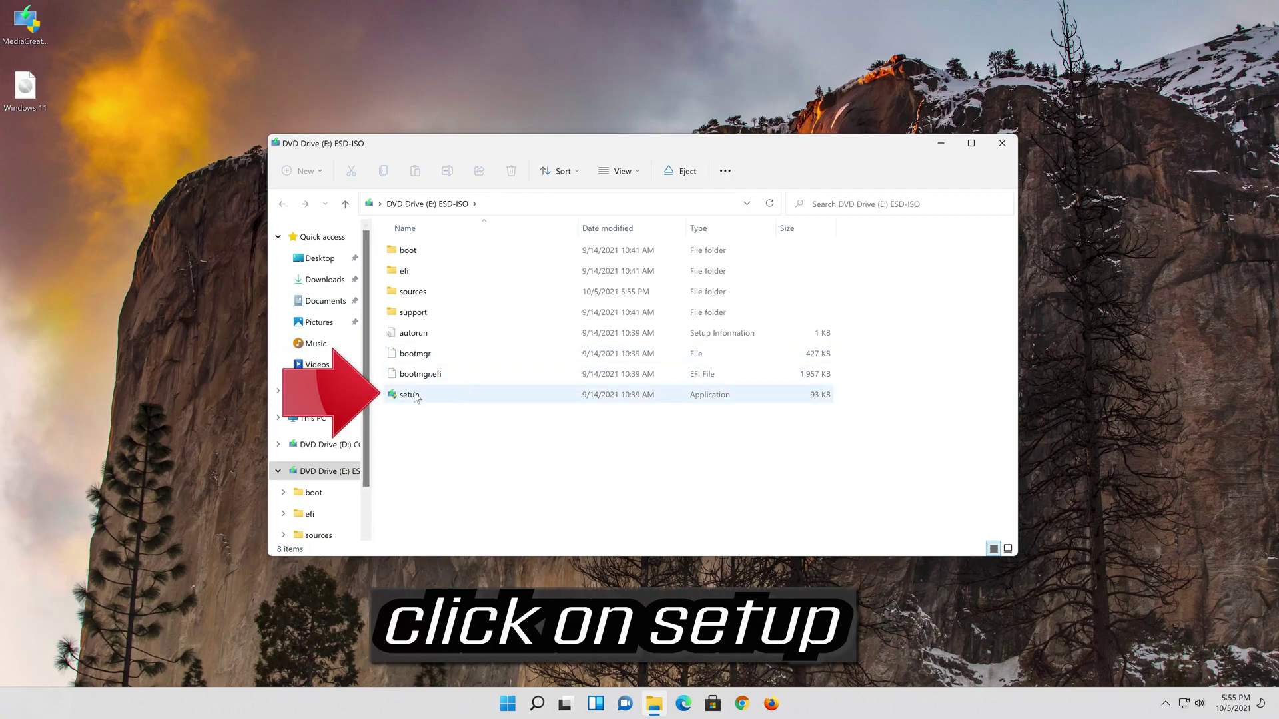
pyautogui.click(446, 391)
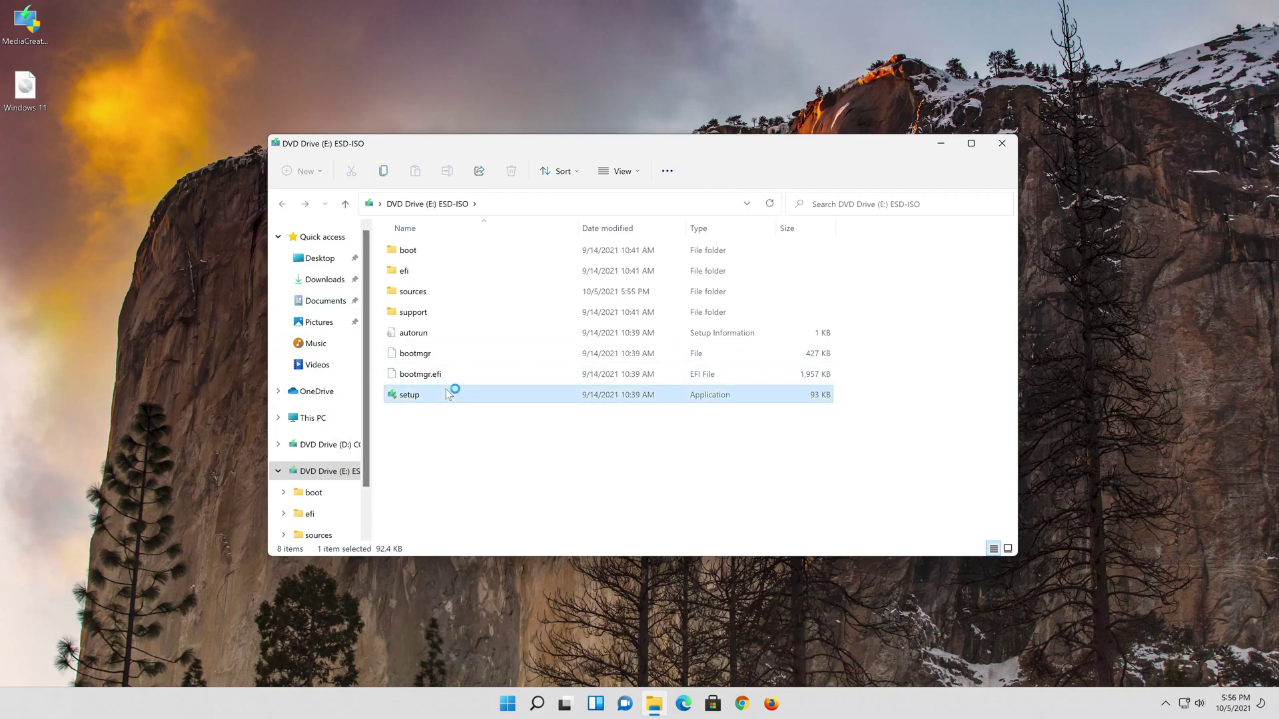
pyautogui.doubleClick(446, 390)
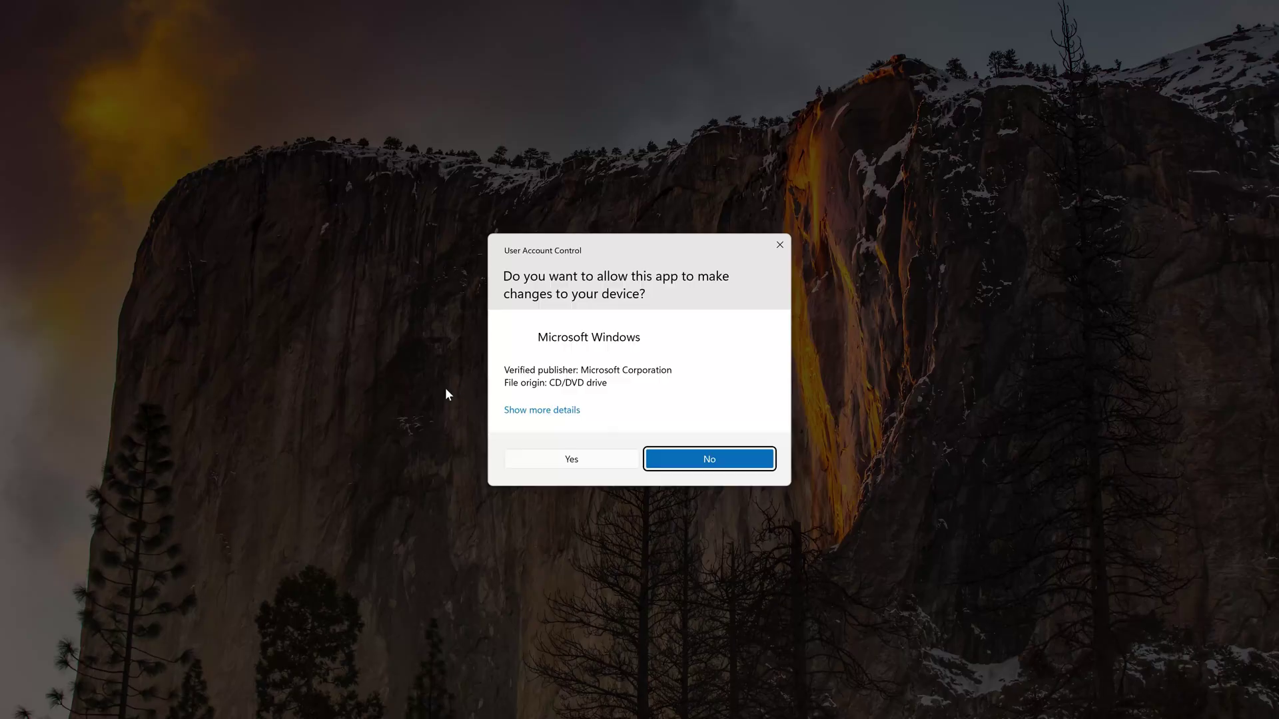
pyautogui.click(573, 460)
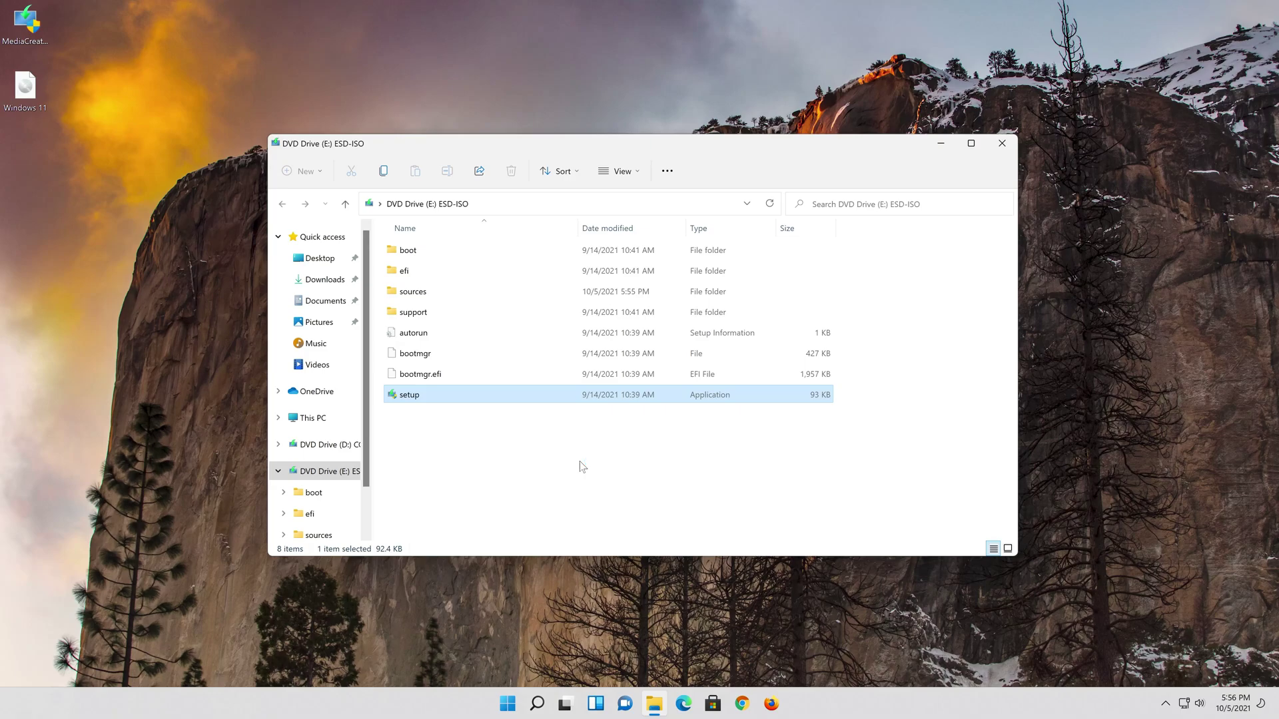
pyautogui.click(998, 146)
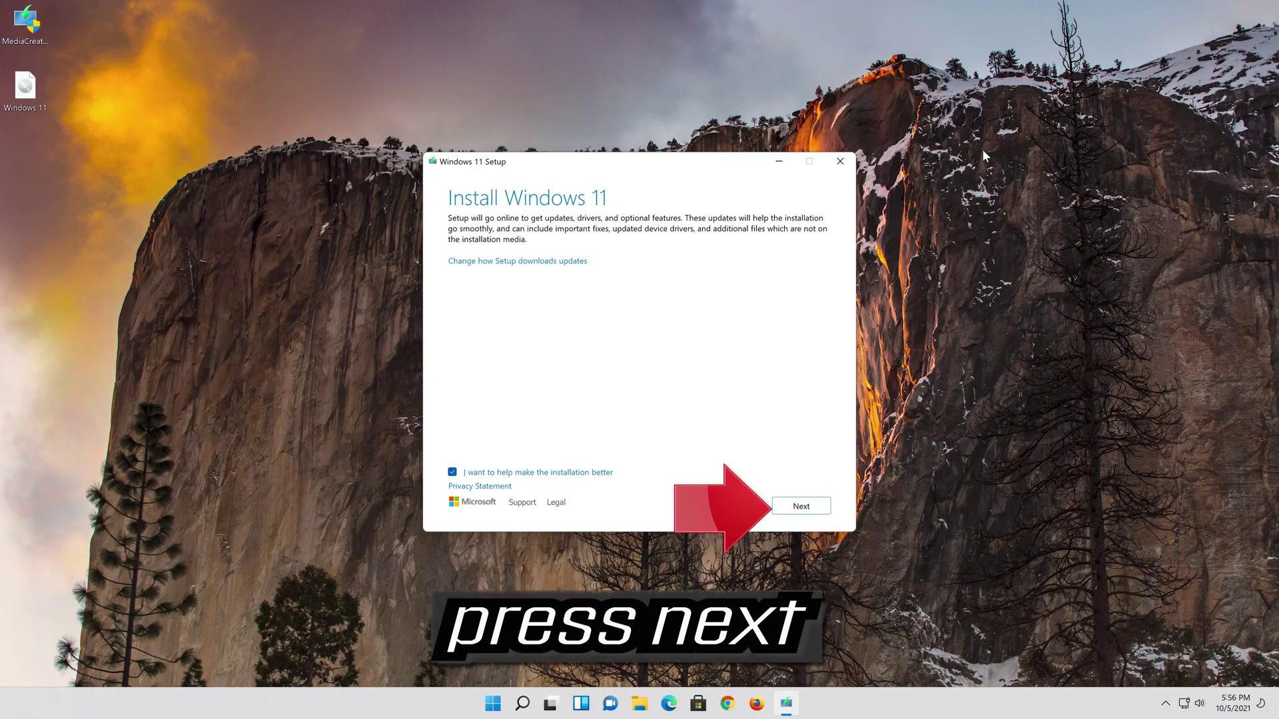
# Proceed through Windows 11 Setup, choose to keep personal files and apps, and start installing Windows 11 Pro
pyautogui.click(802, 507)
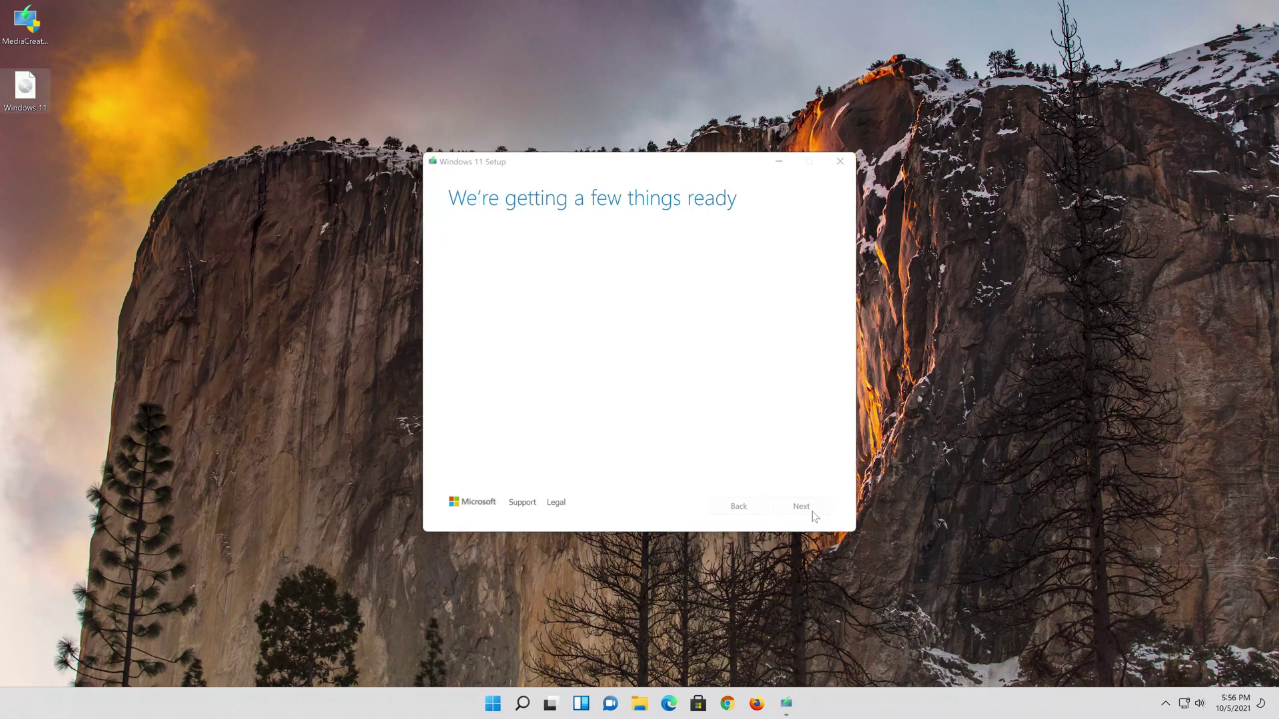
pyautogui.click(812, 510)
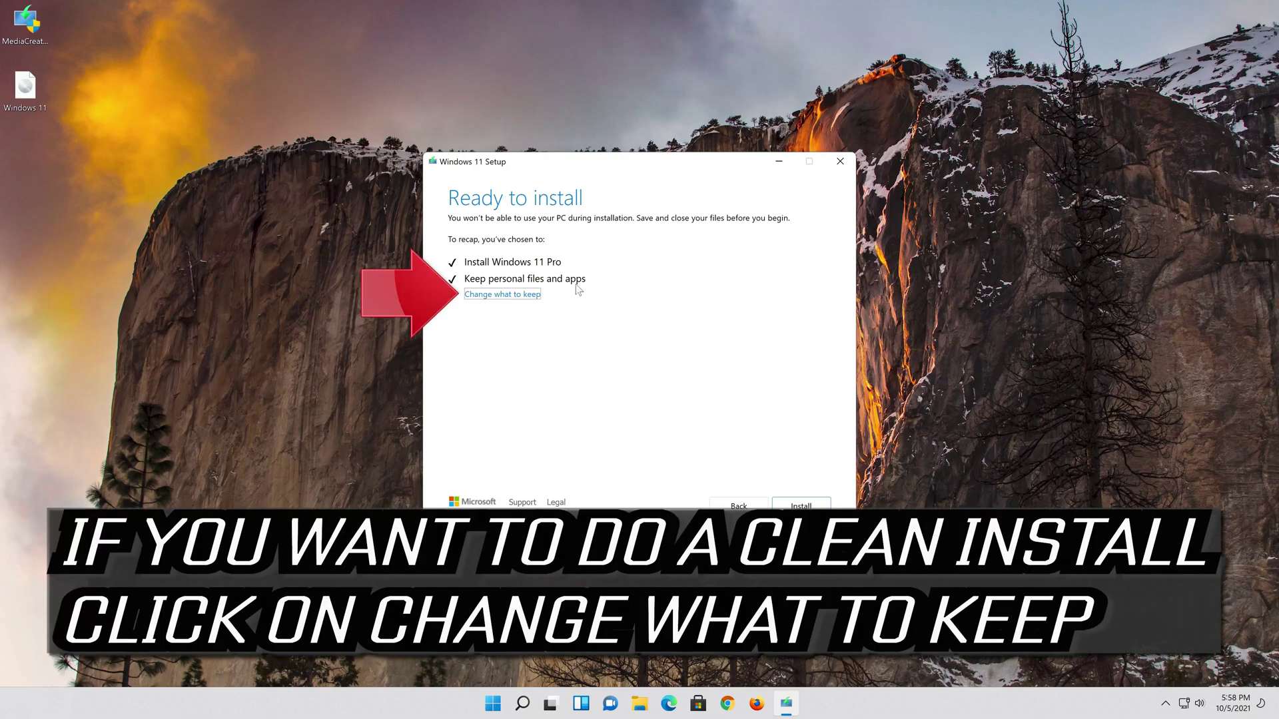
pyautogui.click(529, 296)
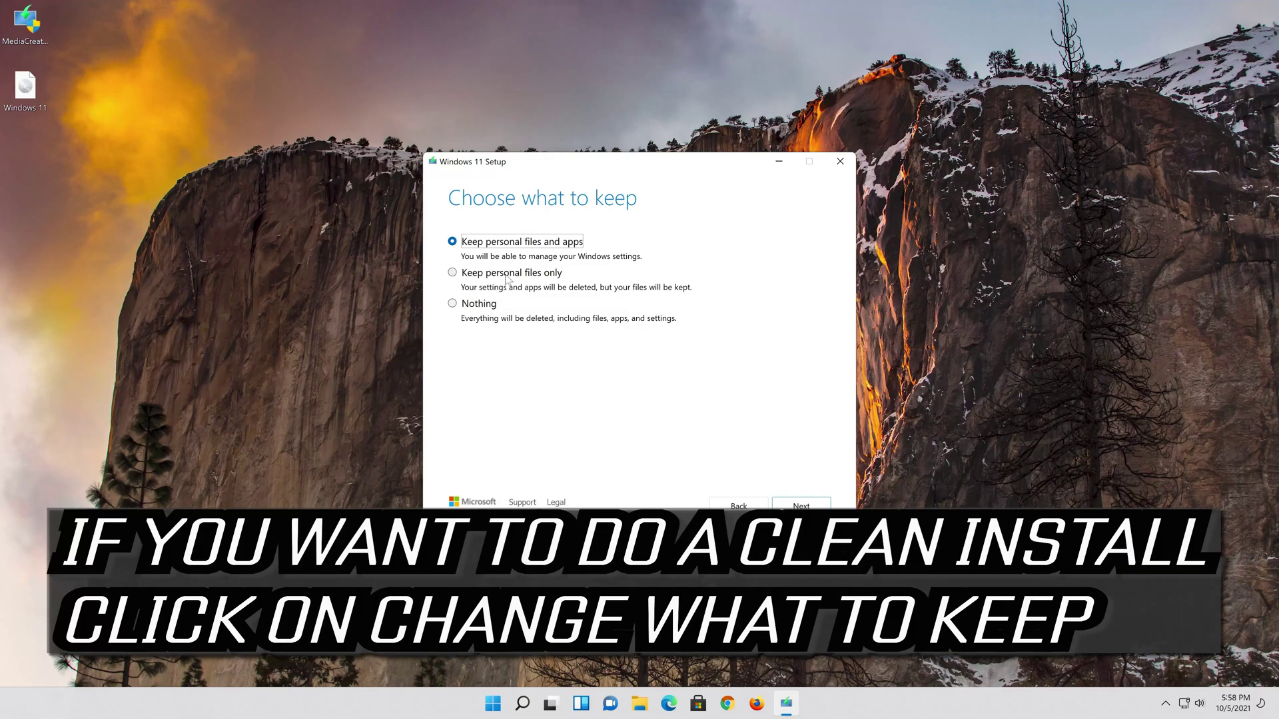
pyautogui.click(809, 507)
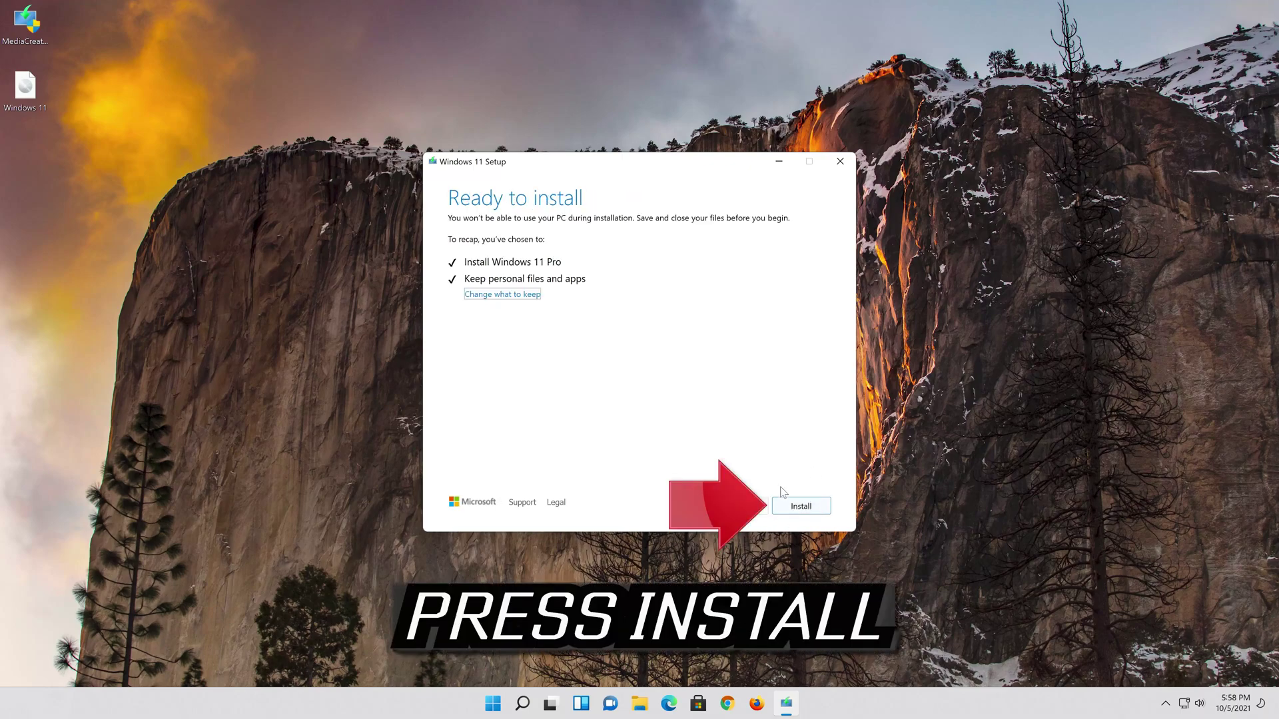
pyautogui.click(809, 506)
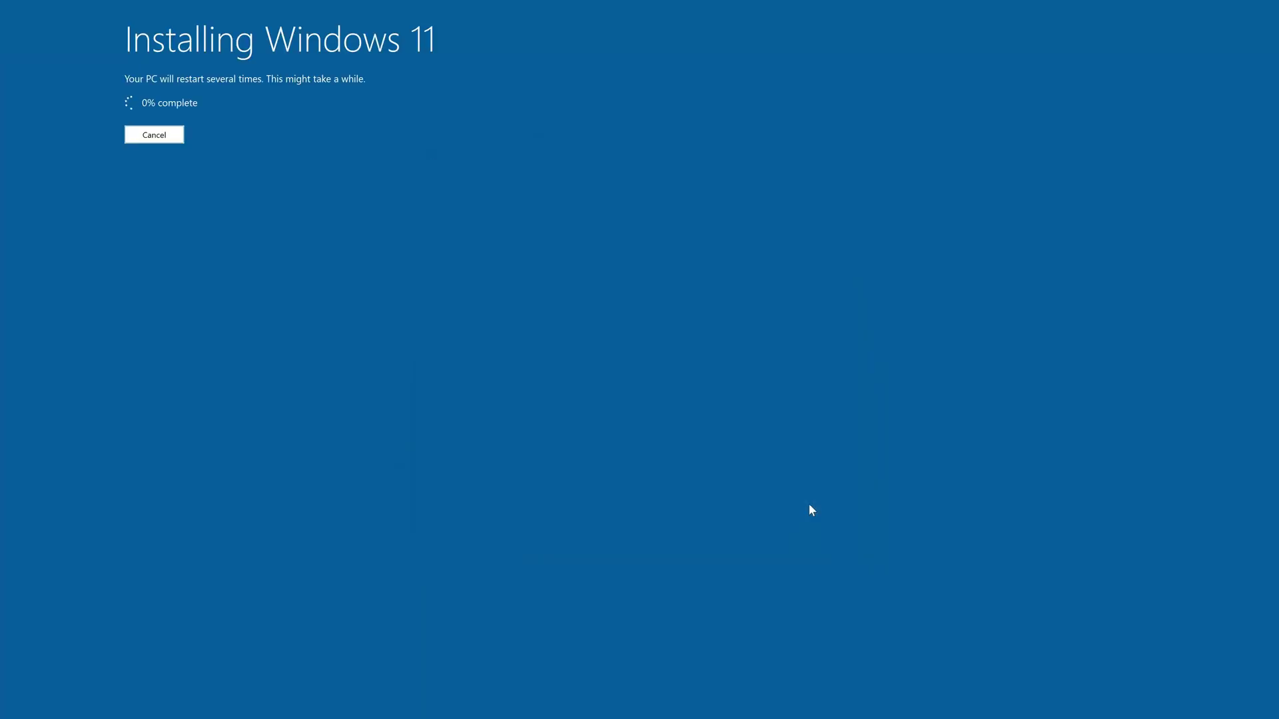